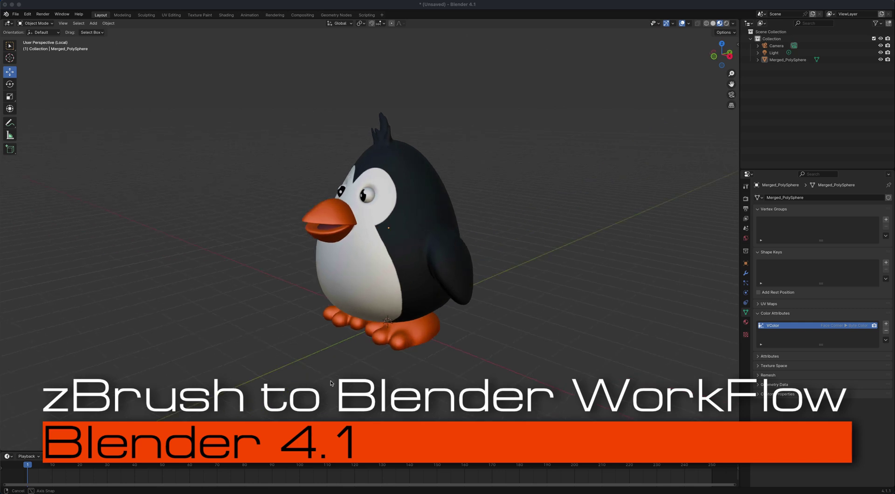
# Examine the coloured penguin from several angles in Blender, then switch to ZBrush and view the merged sculpt there.
pyautogui.moveTo(529, 365); pyautogui.dragTo(320, 365, button='middle')
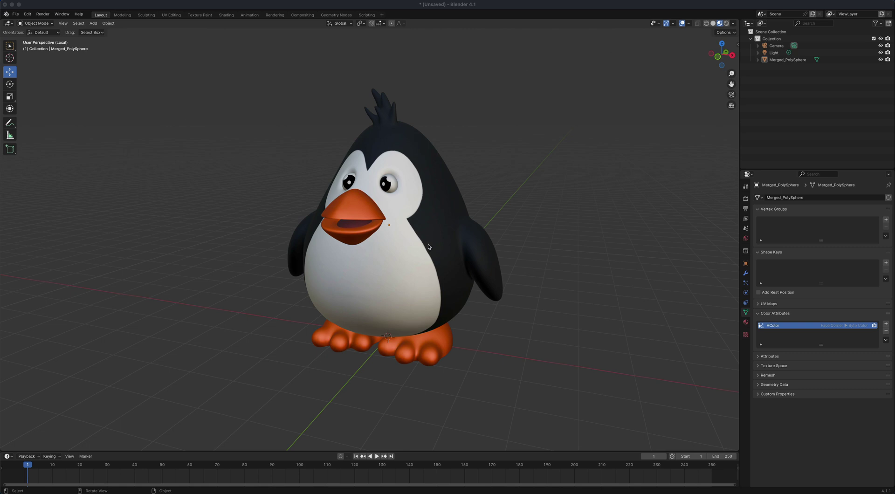
pyautogui.moveTo(509, 321)
pyautogui.mouseDown(button='middle')
pyautogui.moveTo(550, 326)
pyautogui.moveTo(490, 323)
pyautogui.moveTo(552, 322)
pyautogui.moveTo(503, 322)
pyautogui.mouseUp(button='middle')
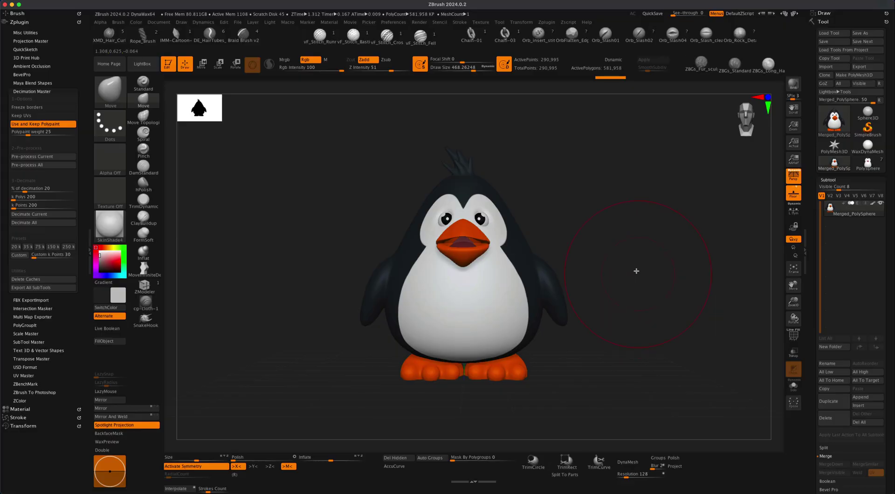
pyautogui.moveTo(639, 228)
pyautogui.mouseDown()
pyautogui.moveTo(640, 241)
pyautogui.moveTo(628, 233)
pyautogui.mouseUp()
pyautogui.moveTo(639, 269)
pyautogui.mouseDown()
pyautogui.moveTo(630, 268)
pyautogui.moveTo(640, 271)
pyautogui.mouseUp()
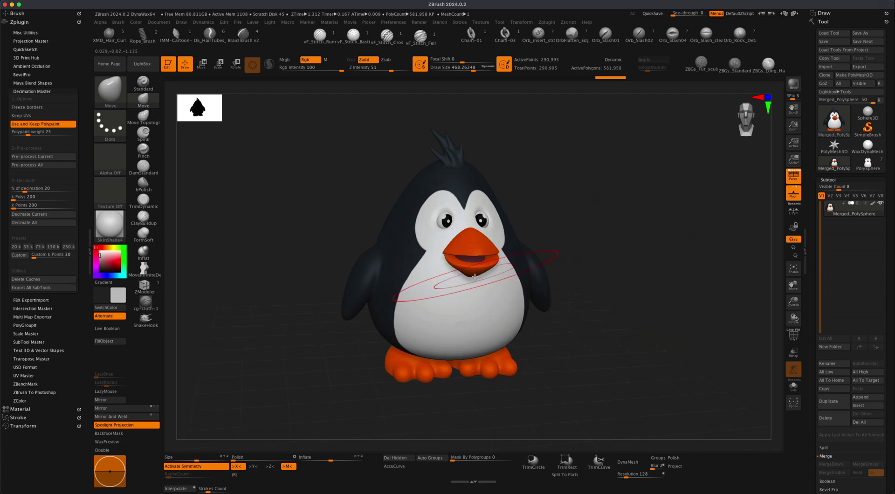
pyautogui.press('s')
pyautogui.moveTo(642, 257)
pyautogui.mouseDown()
pyautogui.moveTo(627, 255)
pyautogui.moveTo(599, 278)
pyautogui.moveTo(603, 286)
pyautogui.moveTo(605, 278)
pyautogui.moveTo(594, 289)
pyautogui.moveTo(530, 292)
pyautogui.moveTo(590, 303)
pyautogui.moveTo(610, 326)
pyautogui.mouseUp()
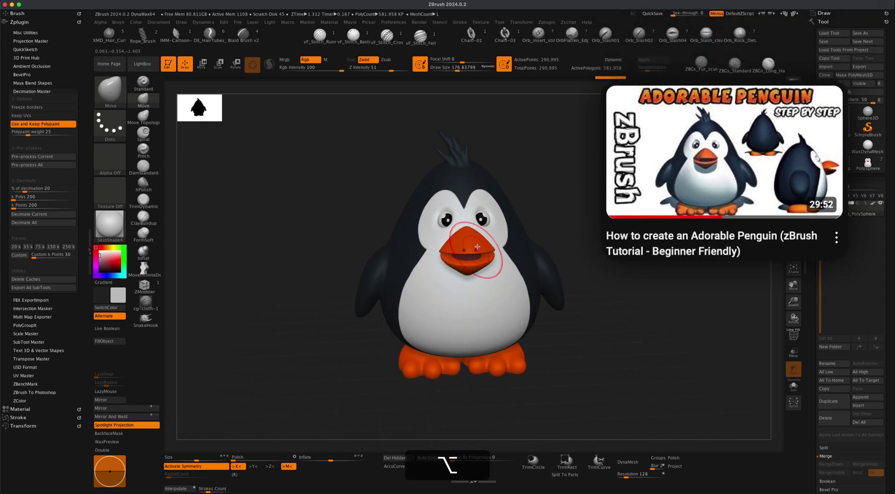
pyautogui.moveTo(596, 265)
pyautogui.mouseDown()
pyautogui.moveTo(622, 253)
pyautogui.moveTo(693, 252)
pyautogui.moveTo(640, 251)
pyautogui.moveTo(650, 257)
pyautogui.mouseUp()
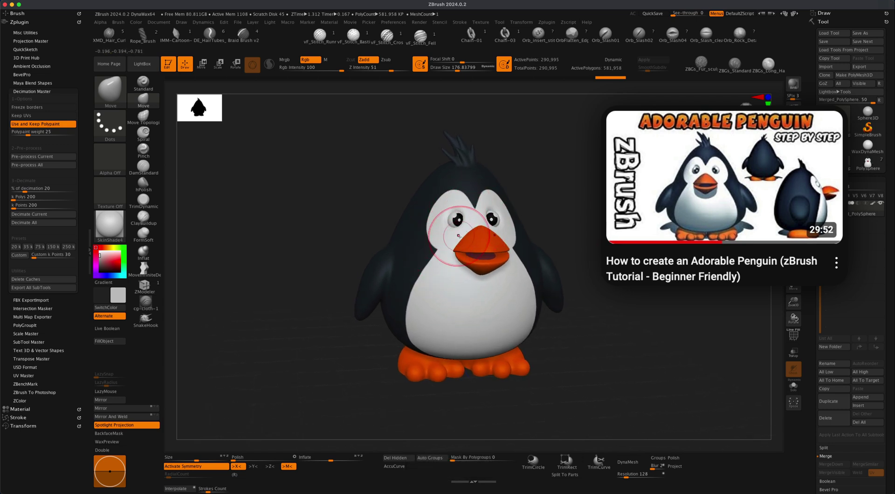
pyautogui.keyDown('alt'); pyautogui.moveTo(576, 236); pyautogui.dragTo(580, 240); pyautogui.keyUp('alt')
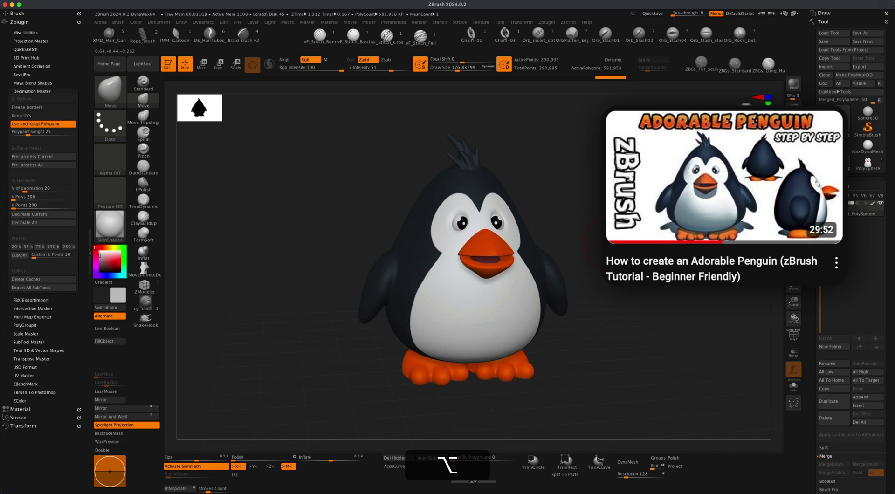
# Switch from the merged penguin to the original PolySphere tool and review its separate subtools.
pyautogui.click(829, 181)
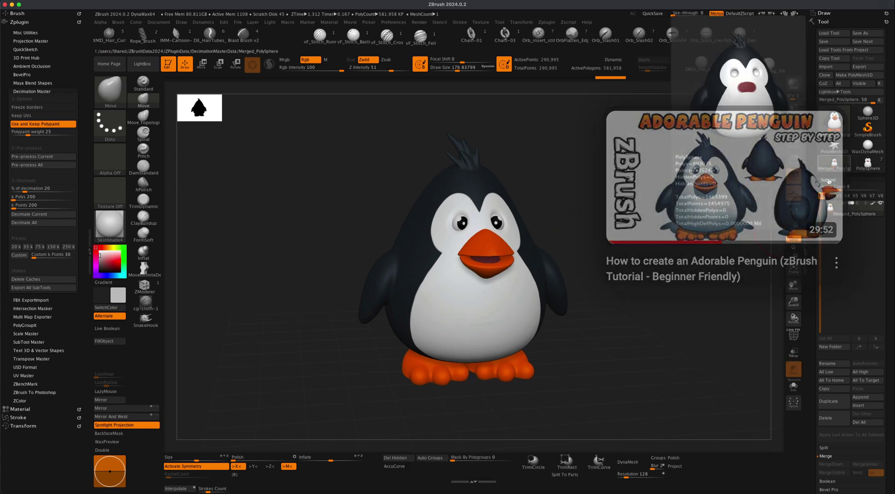
pyautogui.keyDown('alt'); pyautogui.moveTo(602, 268); pyautogui.dragTo(615, 255); pyautogui.keyUp('alt')
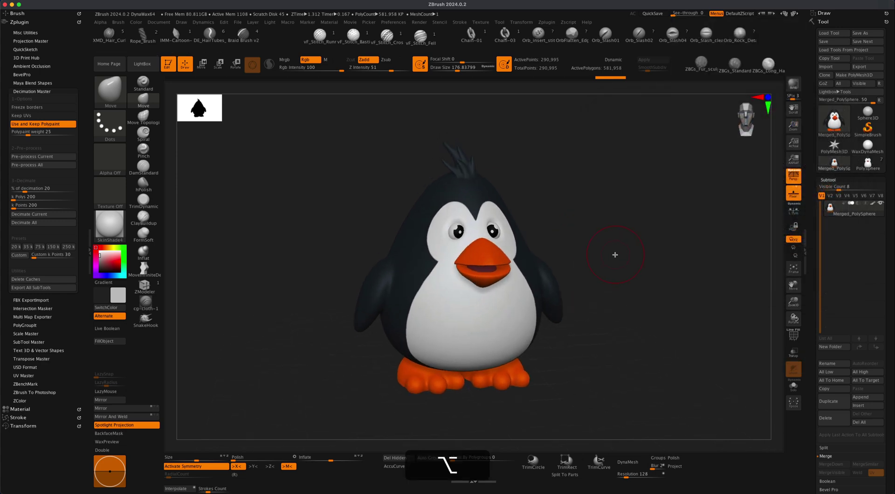
pyautogui.click(868, 163)
pyautogui.moveTo(623, 298); pyautogui.dragTo(634, 300)
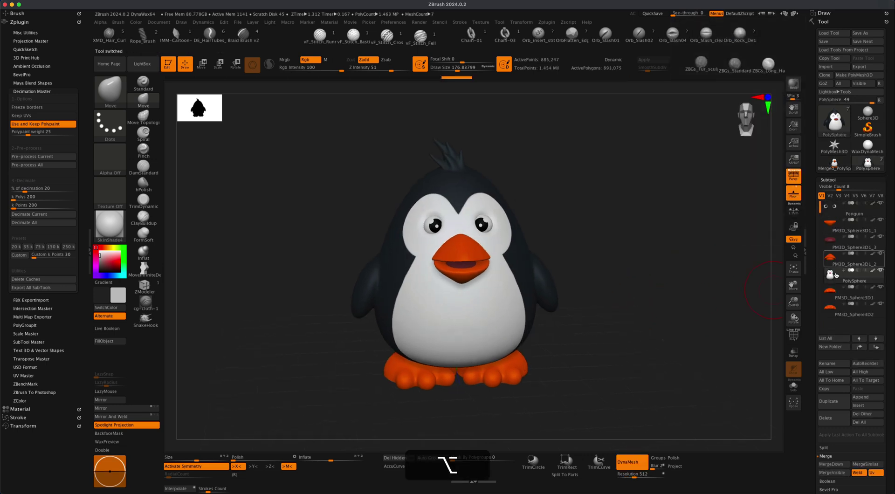
pyautogui.moveTo(836, 222)
pyautogui.moveTo(841, 207)
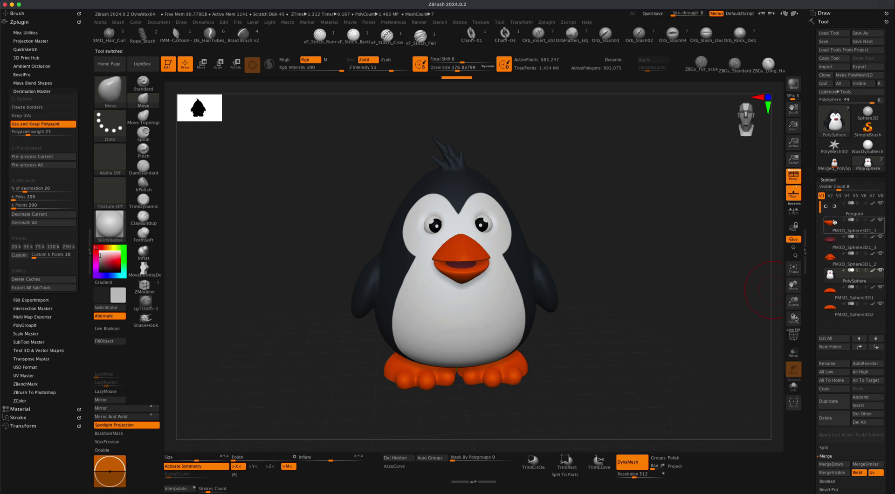
pyautogui.click(821, 217)
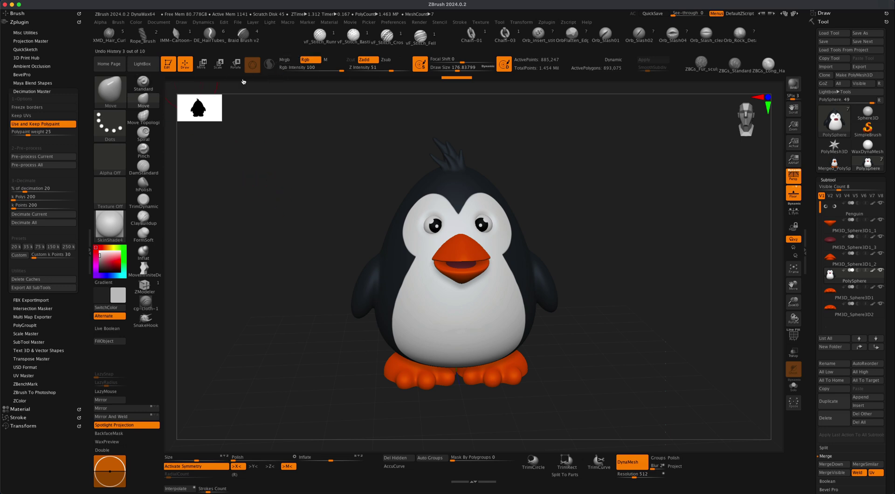
# Merge all visible subtools into one mesh with MergeVisible and make the Merged_PolySphere1 tool active.
pyautogui.keyDown('alt'); pyautogui.moveTo(633, 277); pyautogui.dragTo(626, 284); pyautogui.keyUp('alt')
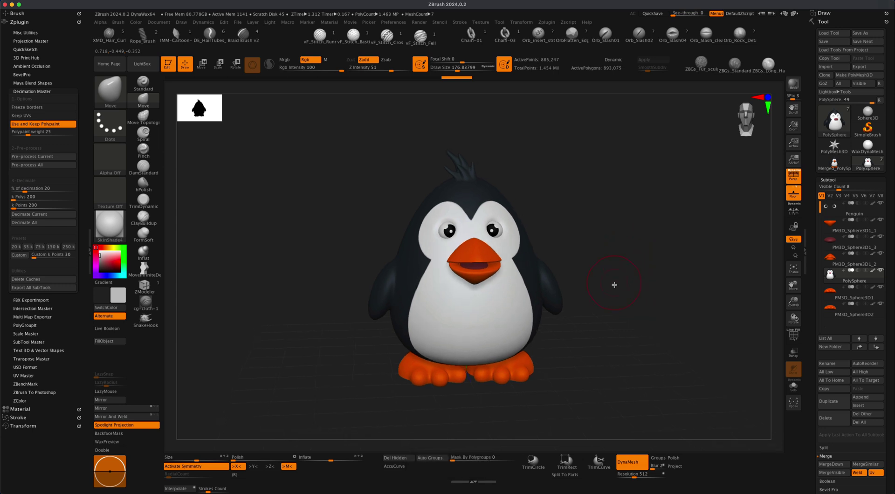
pyautogui.moveTo(577, 219); pyautogui.dragTo(576, 220)
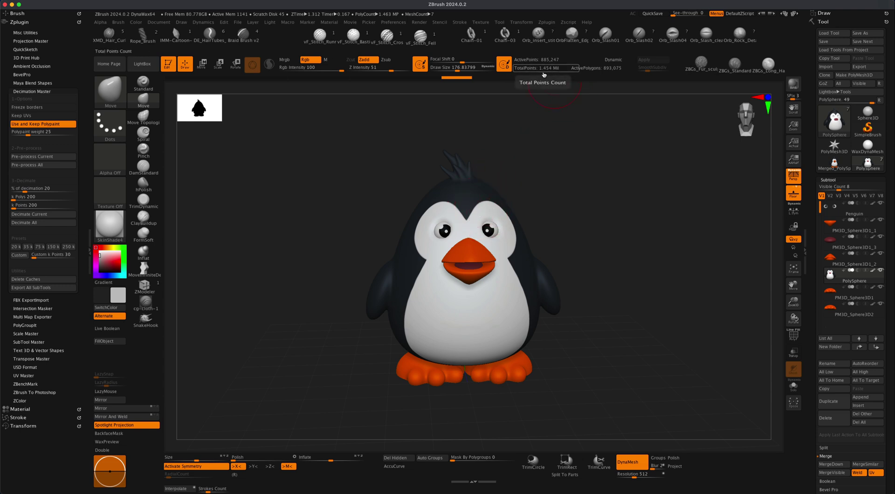
pyautogui.moveTo(566, 175); pyautogui.dragTo(567, 178)
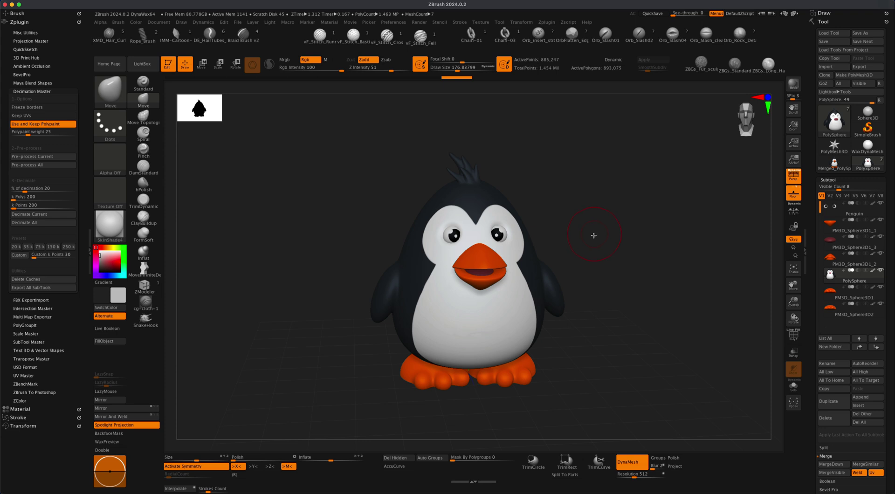
pyautogui.keyDown('alt'); pyautogui.moveTo(627, 266); pyautogui.dragTo(588, 244); pyautogui.keyUp('alt')
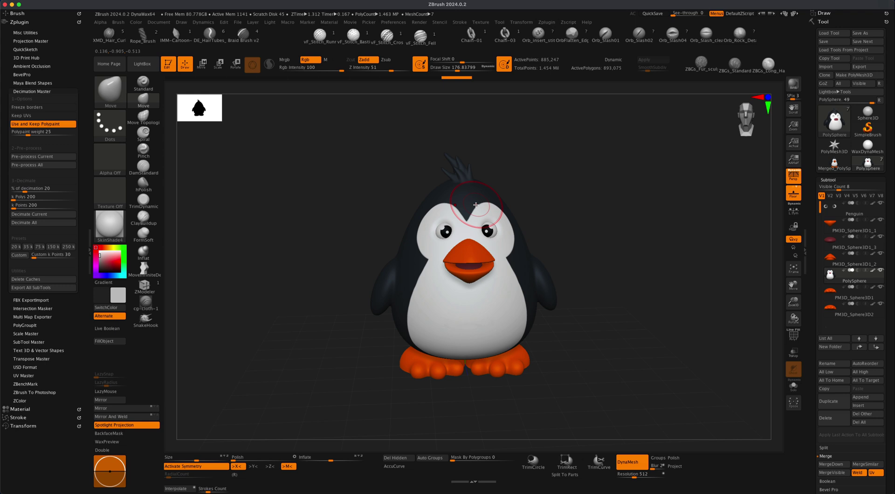
pyautogui.keyDown('alt'); pyautogui.moveTo(598, 260); pyautogui.dragTo(602, 261); pyautogui.keyUp('alt')
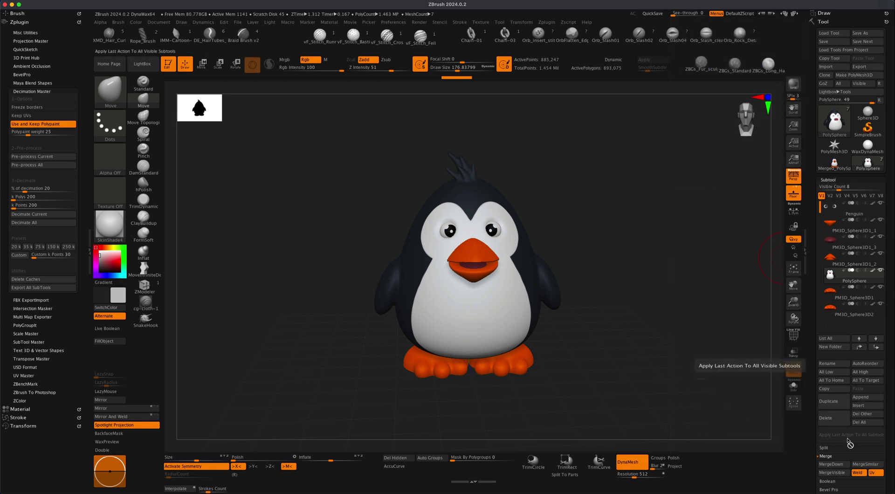
pyautogui.click(826, 473)
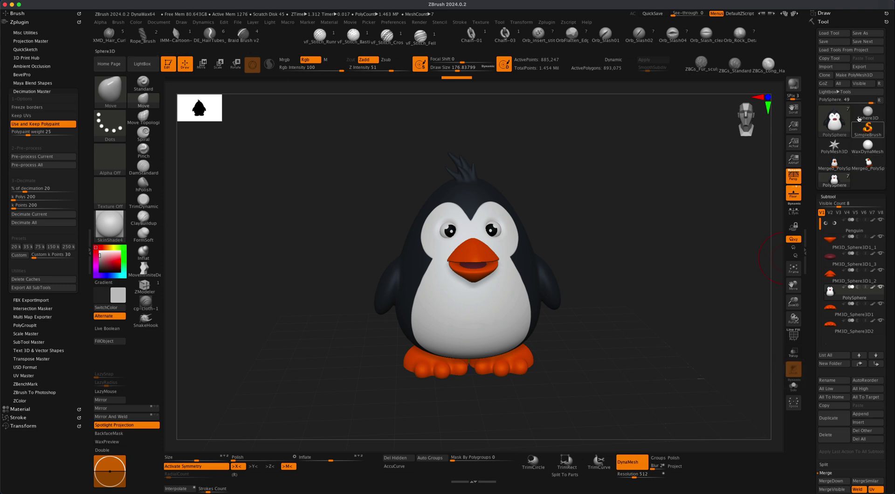
pyautogui.click(866, 162)
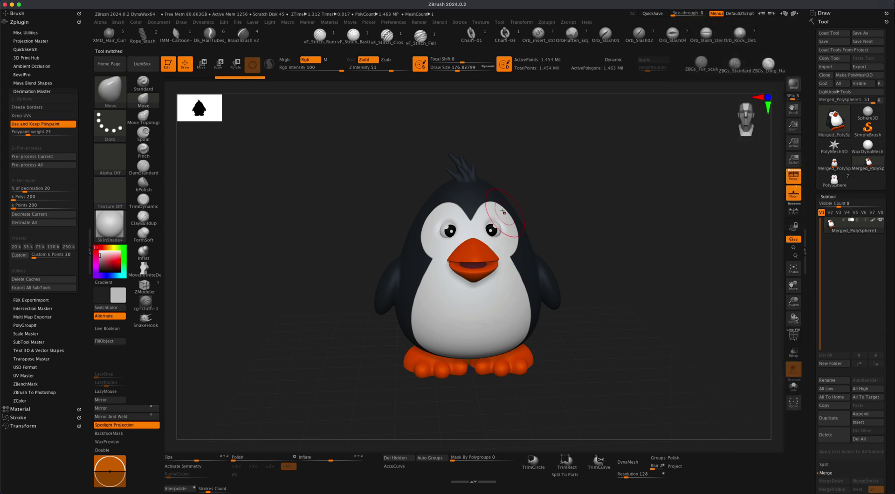
# Pre-process the merged penguin with Decimation Master.
pyautogui.moveTo(610, 240); pyautogui.dragTo(607, 239)
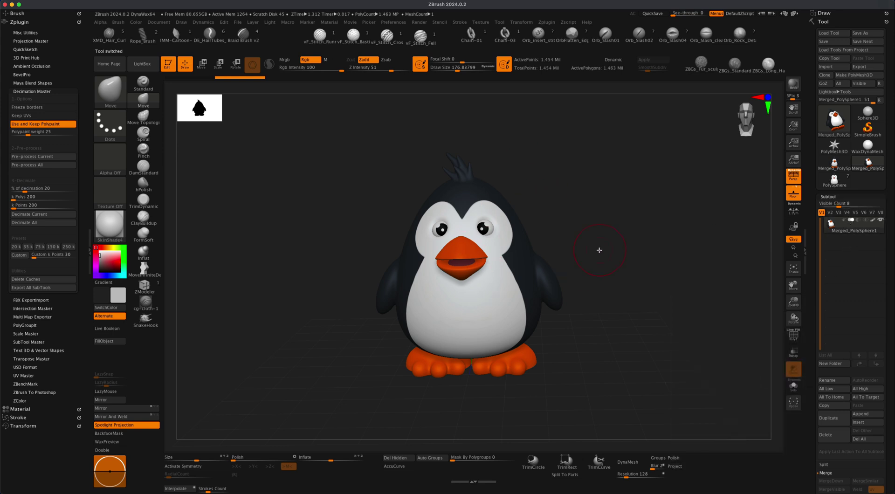
pyautogui.moveTo(600, 250); pyautogui.dragTo(600, 250)
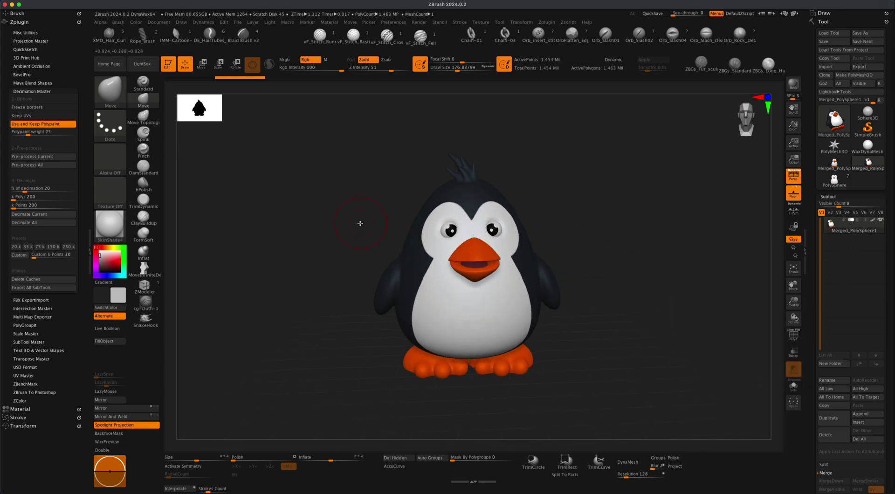
pyautogui.moveTo(360, 223); pyautogui.dragTo(367, 224)
pyautogui.moveTo(576, 232); pyautogui.dragTo(578, 233)
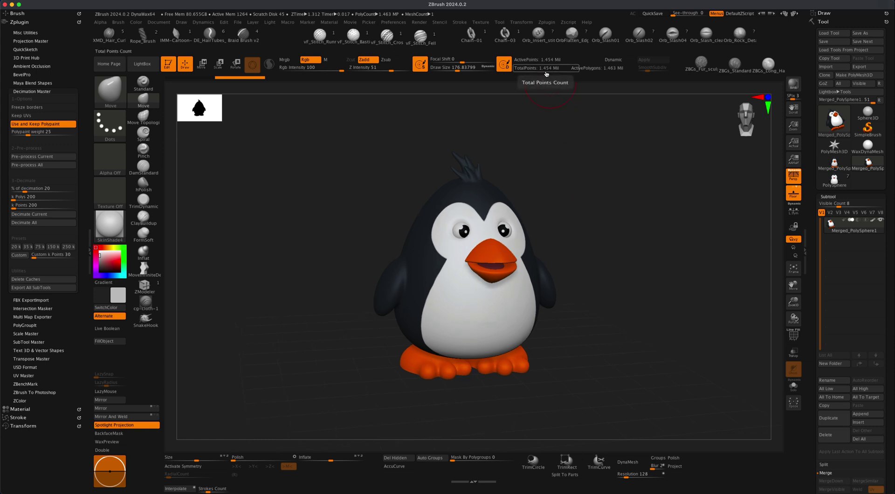
pyautogui.moveTo(546, 194); pyautogui.dragTo(552, 202)
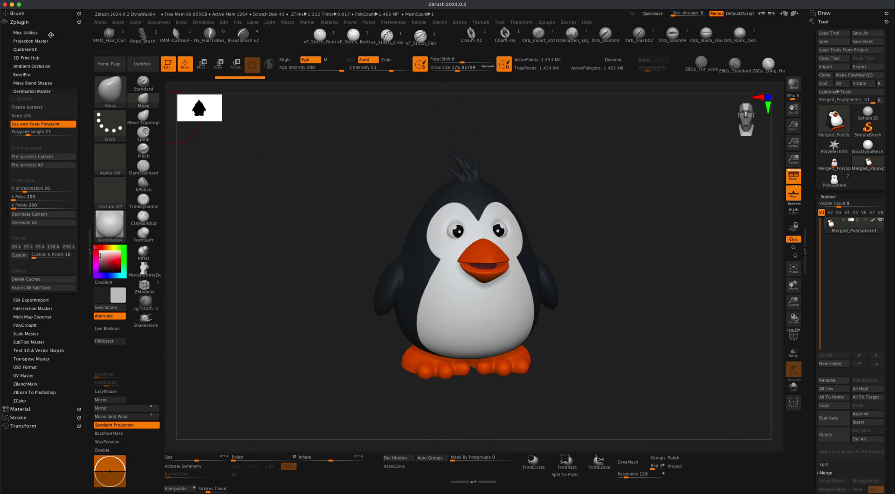
pyautogui.click(18, 22)
pyautogui.click(19, 23)
pyautogui.moveTo(48, 416); pyautogui.dragTo(48, 424)
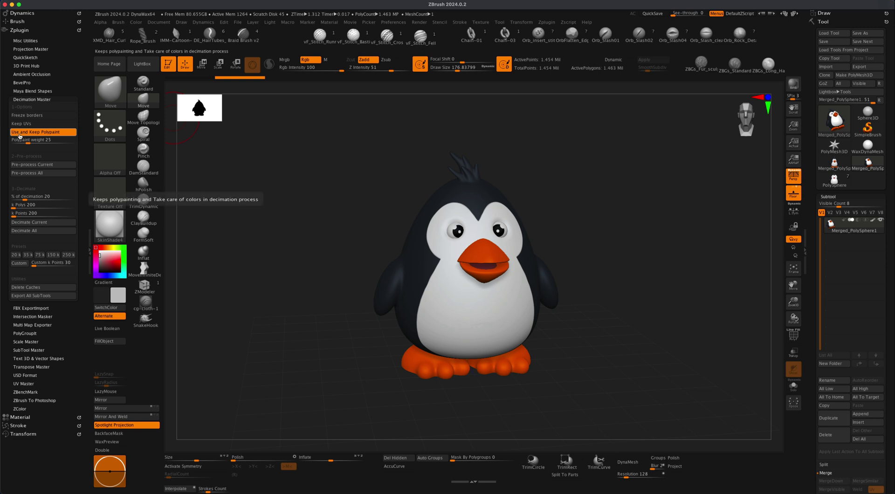
pyautogui.click(60, 165)
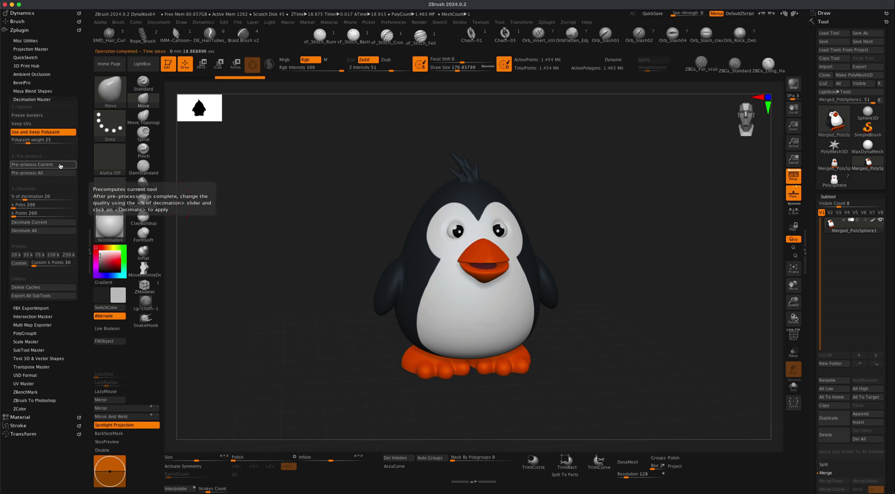
# Decimate the merged penguin to 20% and inspect the reduced mesh with its polygon wireframe.
pyautogui.click(53, 223)
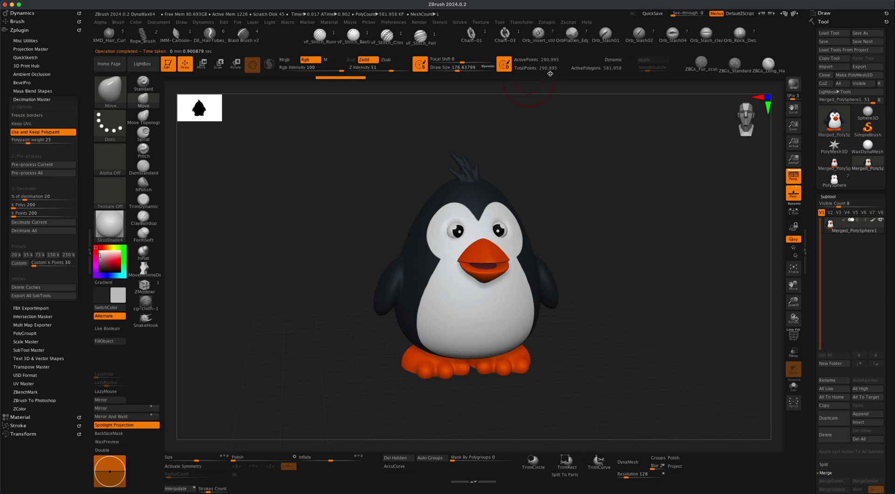
pyautogui.moveTo(579, 194); pyautogui.dragTo(572, 194)
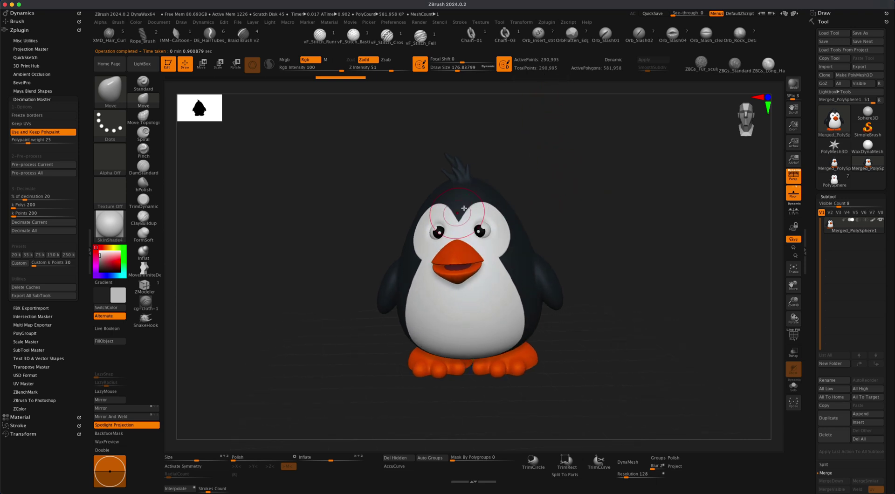
pyautogui.moveTo(594, 228); pyautogui.dragTo(452, 238)
pyautogui.click(794, 335)
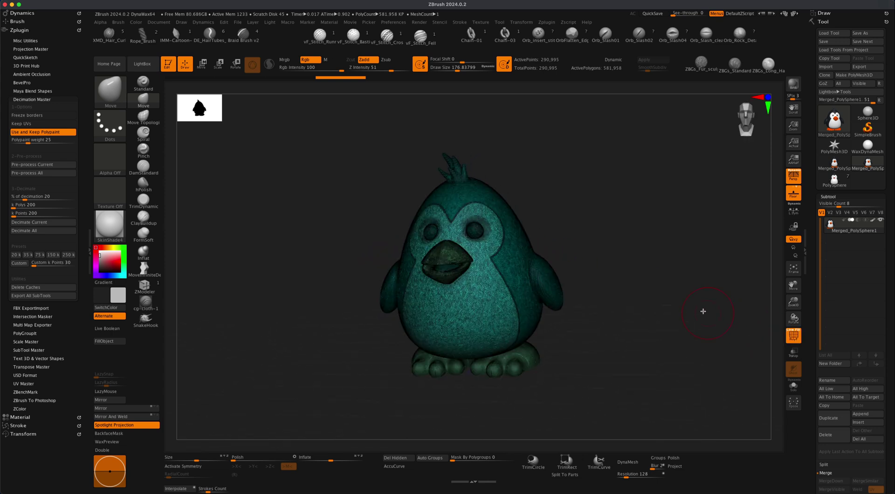
pyautogui.click(796, 335)
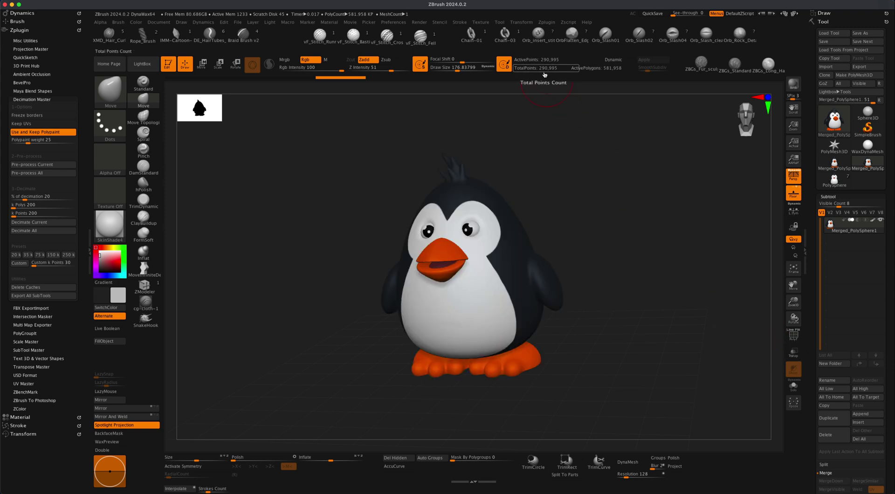
# Export the decimated penguin in FBX format as Penguin.fbx into the Penguin folder.
pyautogui.moveTo(593, 184)
pyautogui.mouseDown()
pyautogui.moveTo(573, 200)
pyautogui.moveTo(560, 196)
pyautogui.mouseUp()
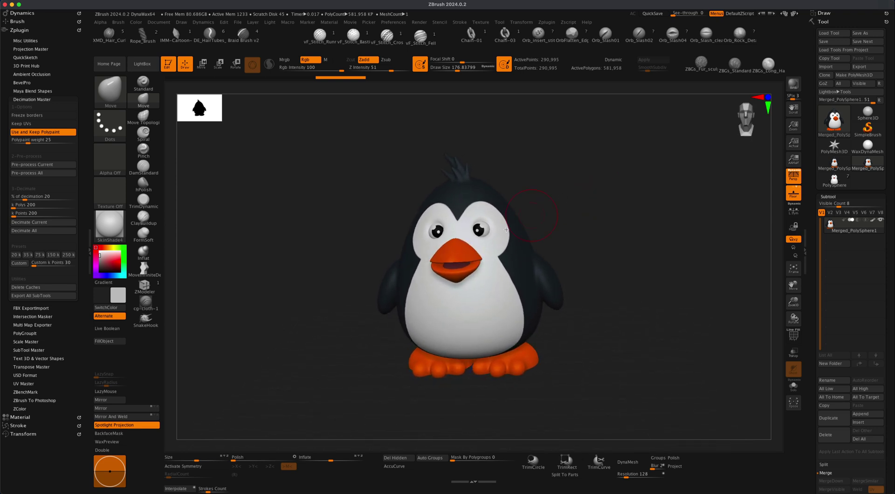
pyautogui.moveTo(593, 221); pyautogui.dragTo(590, 221)
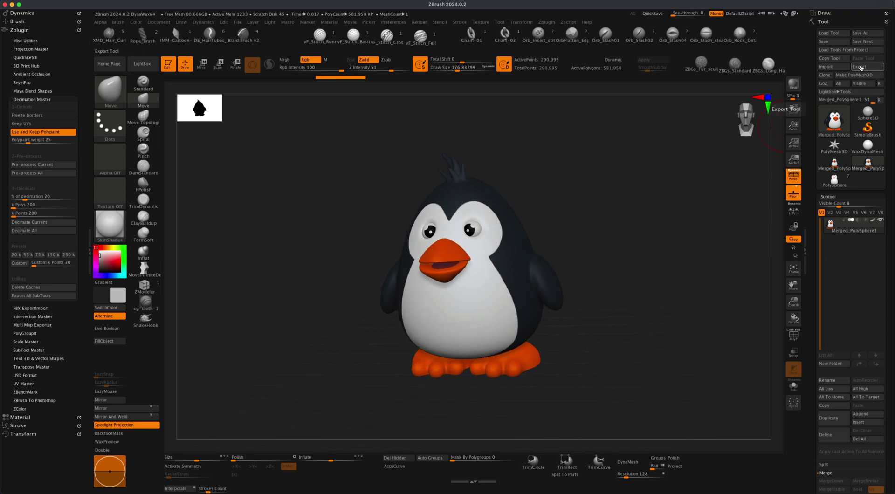
pyautogui.click(861, 68)
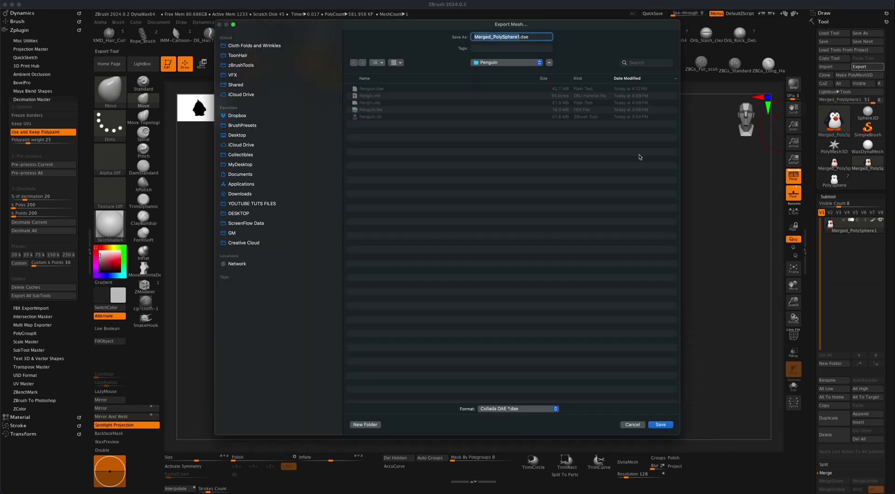
pyautogui.click(528, 410)
pyautogui.scroll(-5, 527, 436)
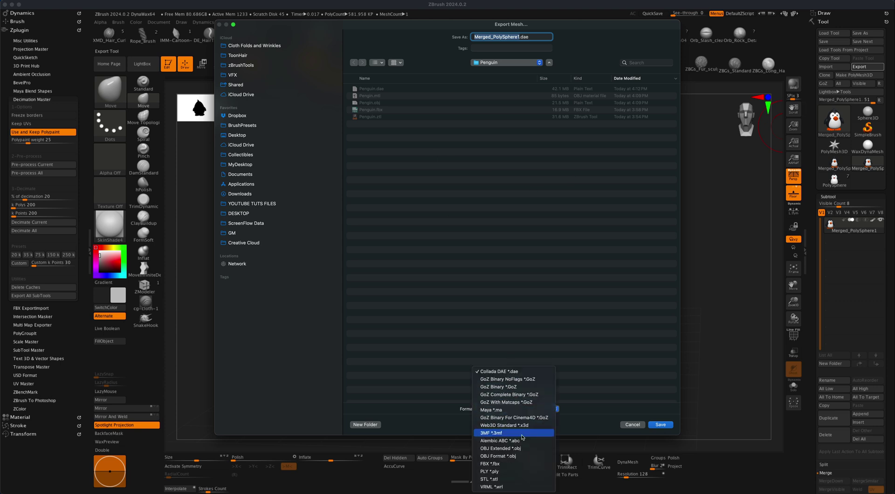
pyautogui.click(527, 465)
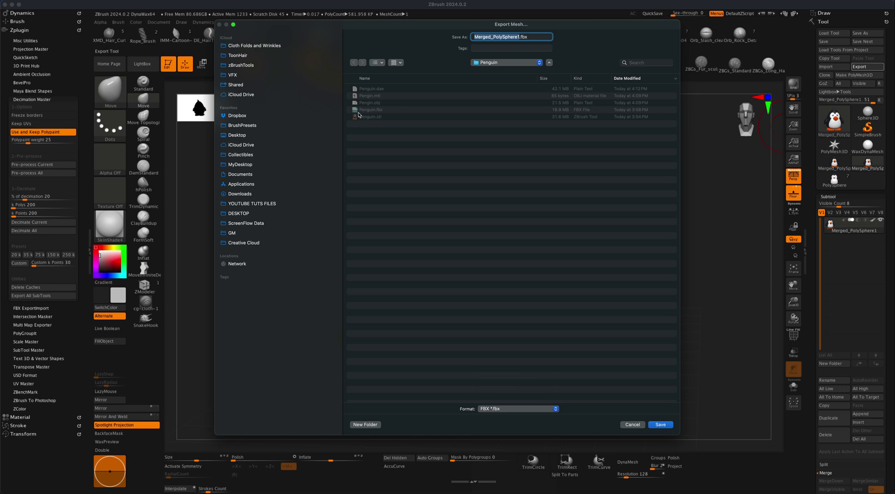
pyautogui.click(660, 425)
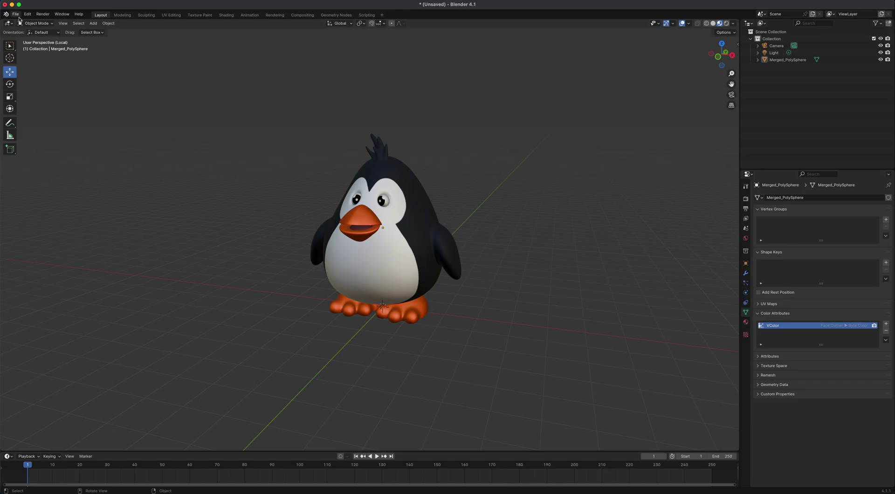
# Start a new General scene without saving the current one and delete the default cube.
pyautogui.click(18, 17)
pyautogui.moveTo(42, 23)
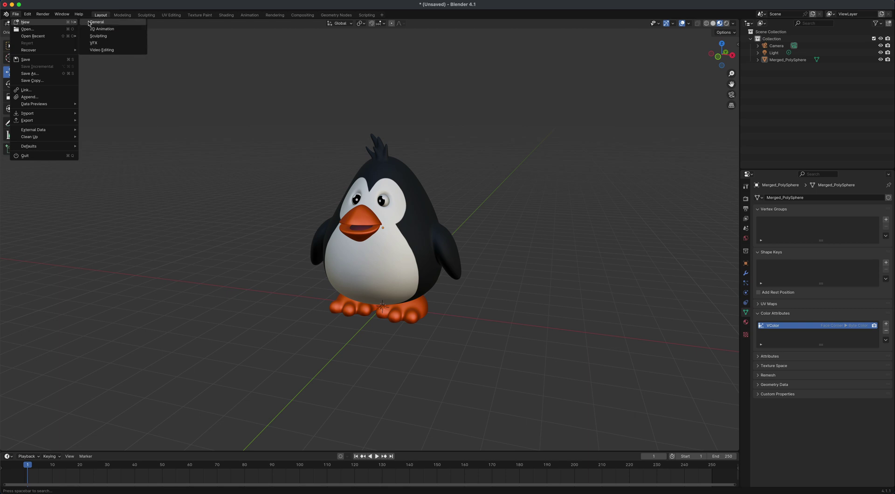
pyautogui.click(108, 23)
pyautogui.click(428, 265)
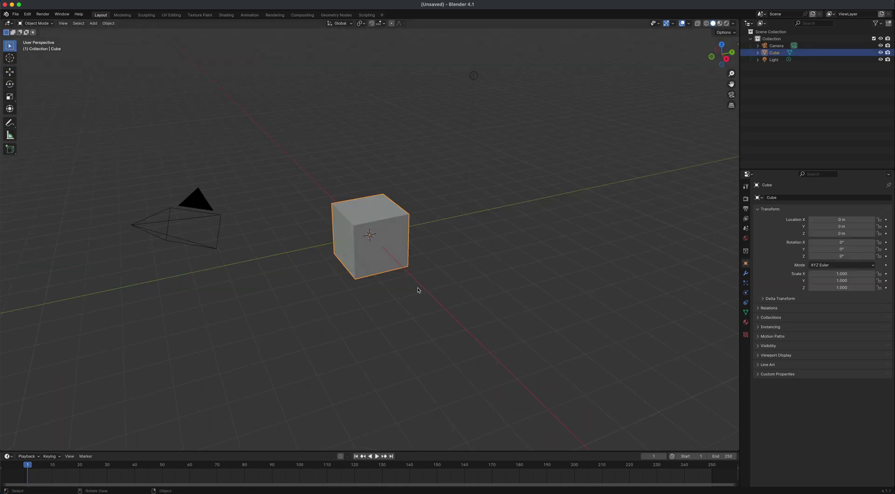
pyautogui.moveTo(399, 322); pyautogui.dragTo(408, 316, button='middle')
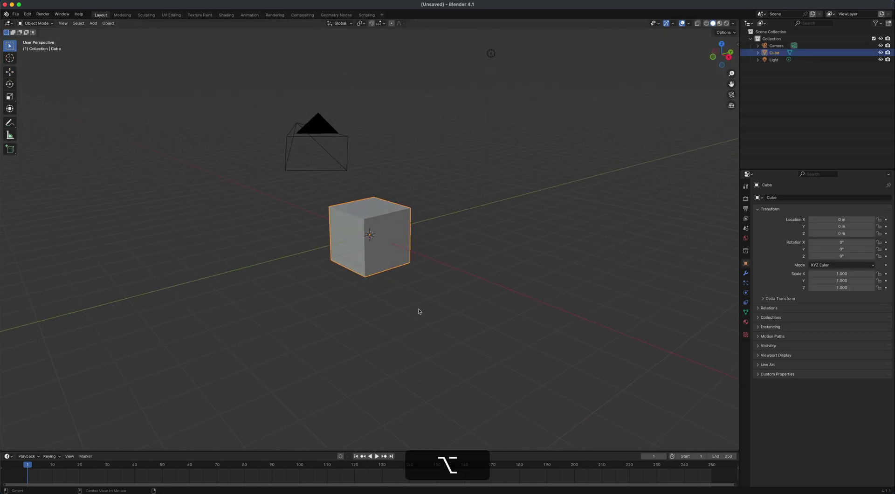
pyautogui.press('Delete')
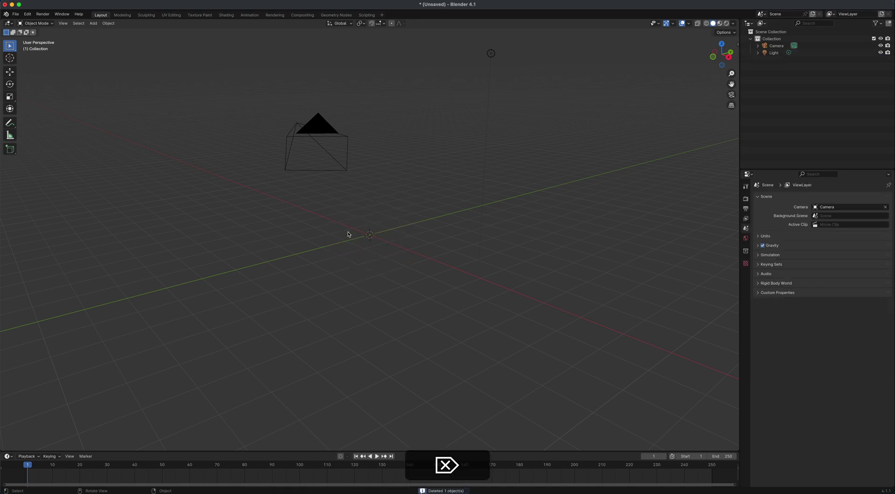
# Import Penguin.fbx from the Penguin folder with sRGB vertex colors and a scale of 1.00.
pyautogui.click(16, 14)
pyautogui.moveTo(51, 112)
pyautogui.click(98, 183)
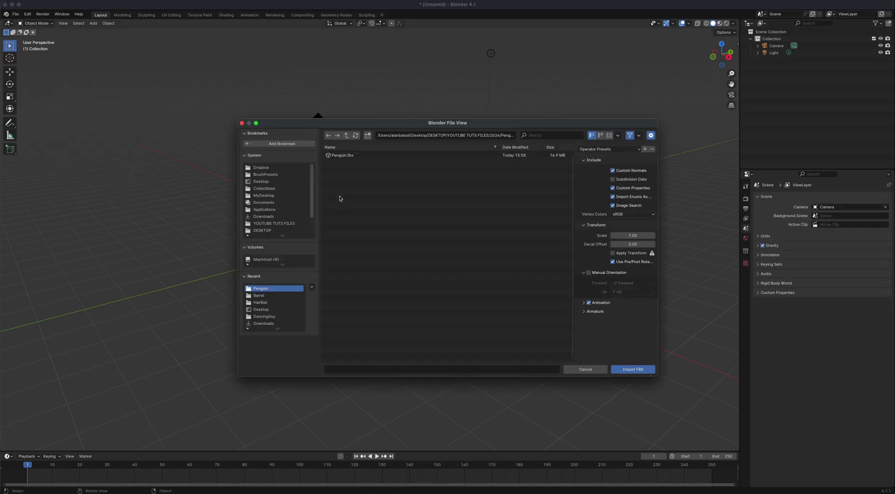
pyautogui.click(336, 156)
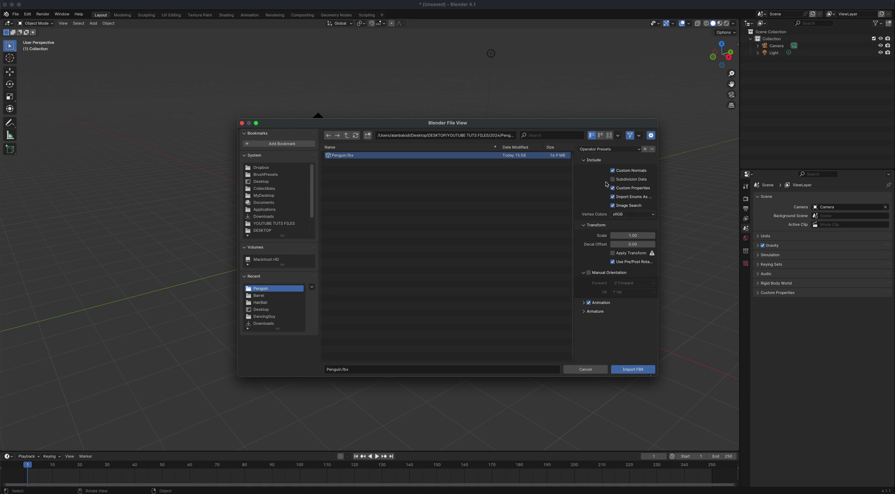
pyautogui.moveTo(556, 127); pyautogui.dragTo(523, 140)
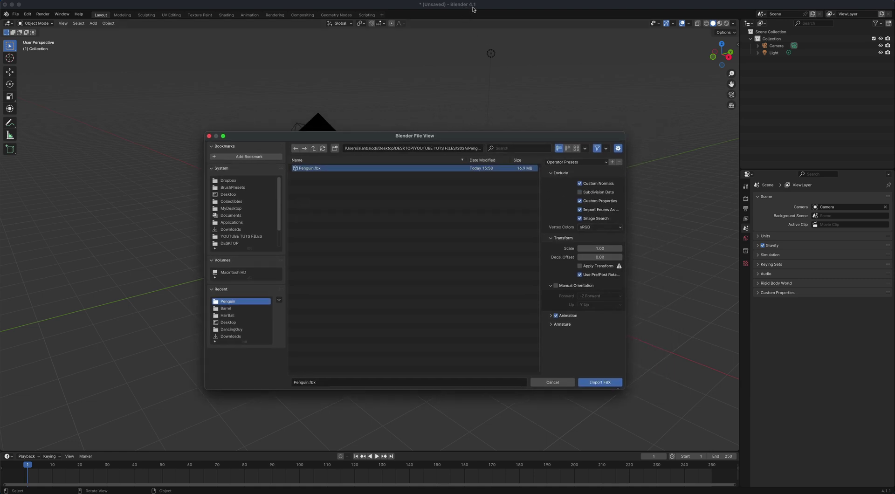
pyautogui.click(590, 385)
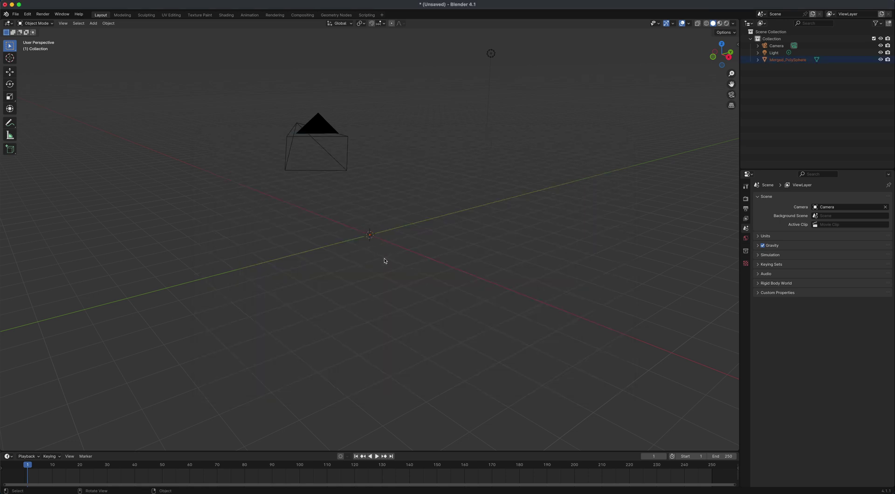
# Scale the imported penguin up uniformly to an object scale of about 1.77.
pyautogui.press('s')
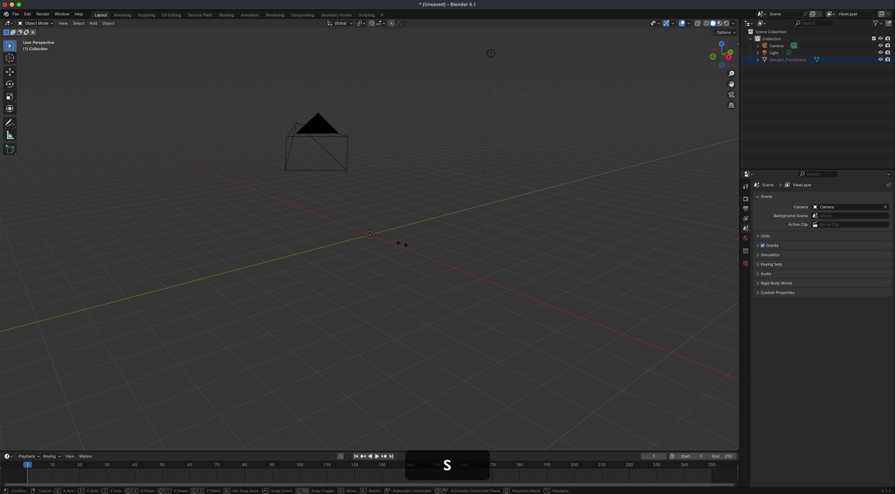
pyautogui.click(720, 393)
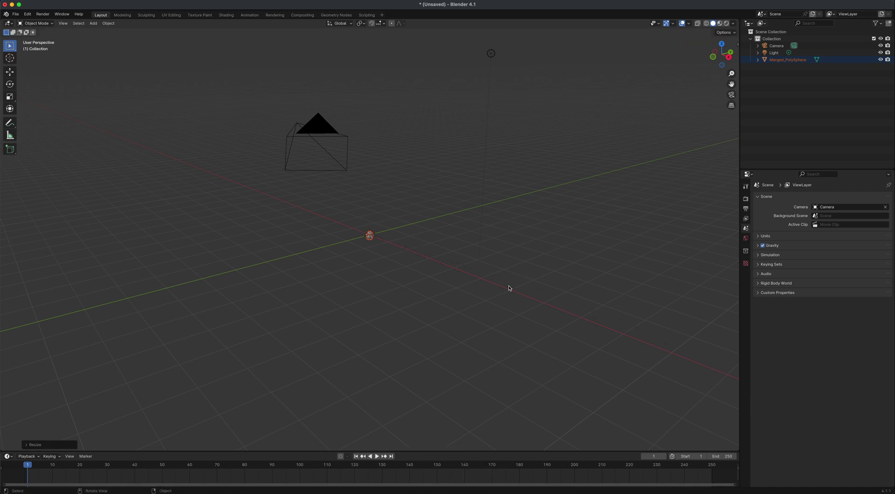
pyautogui.press('s')
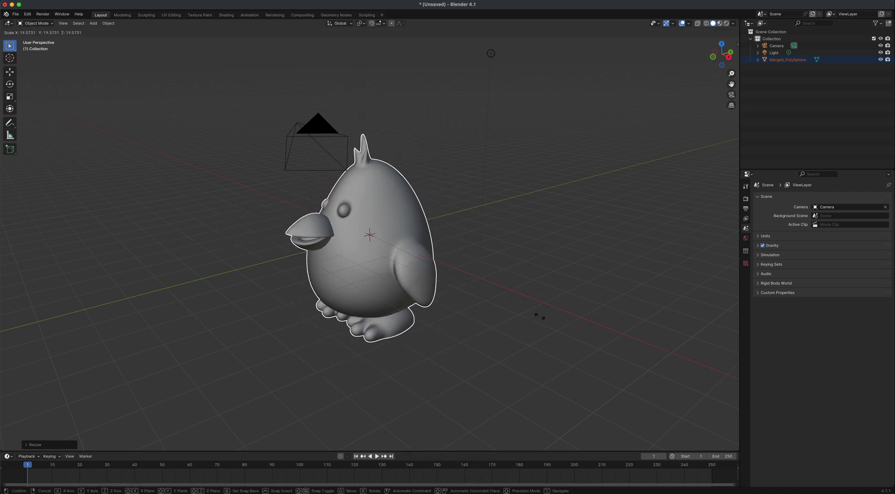
pyautogui.click(502, 306)
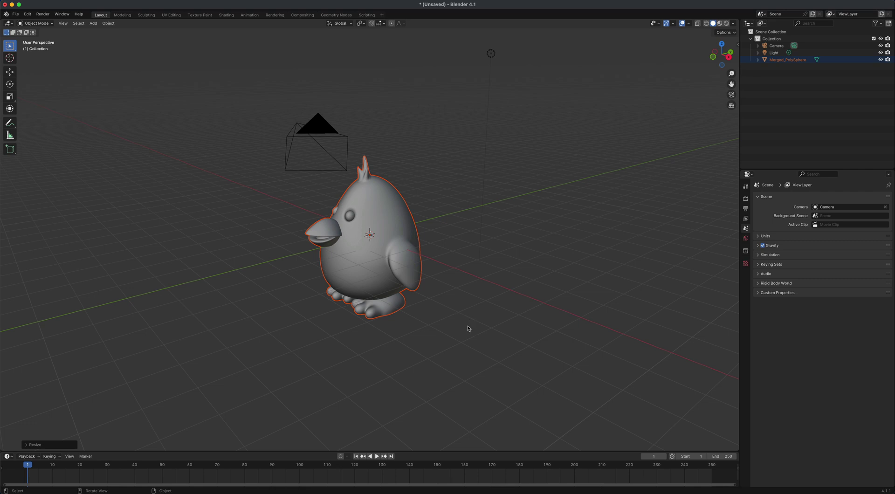
# From the right orthographic view, raise the penguin about 2.45 m along Z so its feet rest on the ground plane.
pyautogui.moveTo(470, 328); pyautogui.dragTo(410, 282, button='middle')
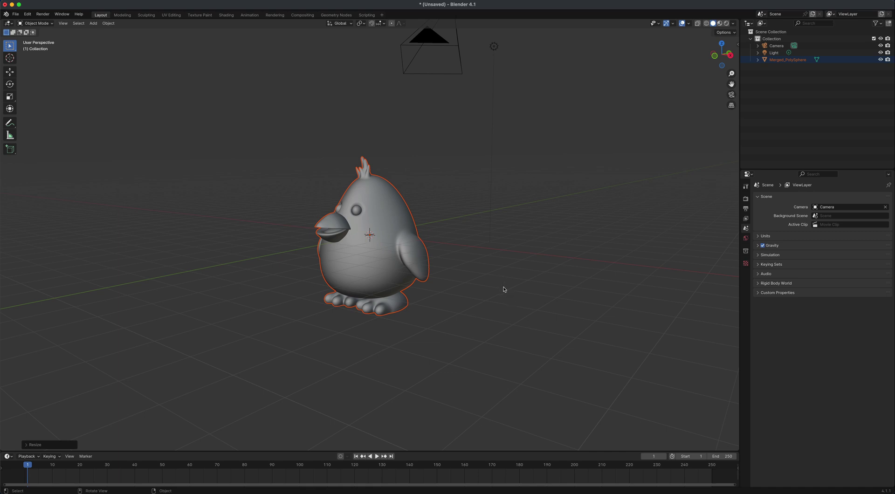
pyautogui.moveTo(503, 290); pyautogui.dragTo(537, 308, button='middle')
pyautogui.press('shift')
pyautogui.scroll(3, 540, 314)
pyautogui.scroll(-4, 539, 315)
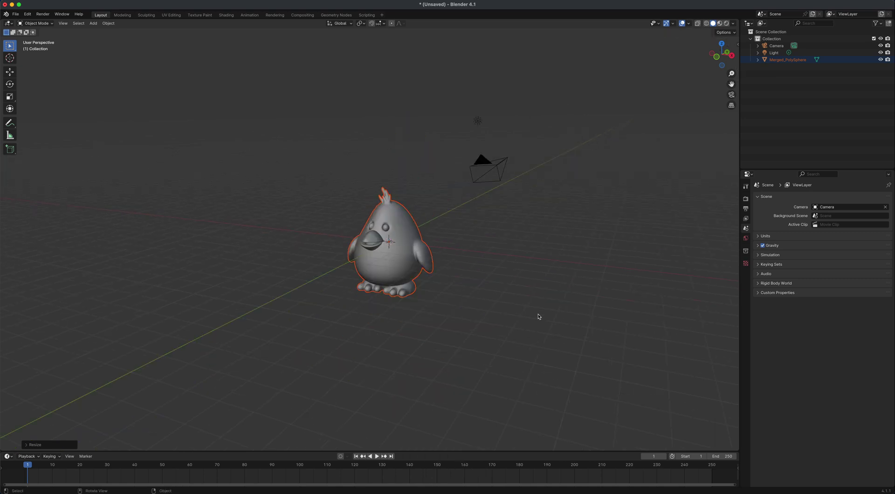
pyautogui.scroll(4, 539, 315)
pyautogui.scroll(-3, 539, 318)
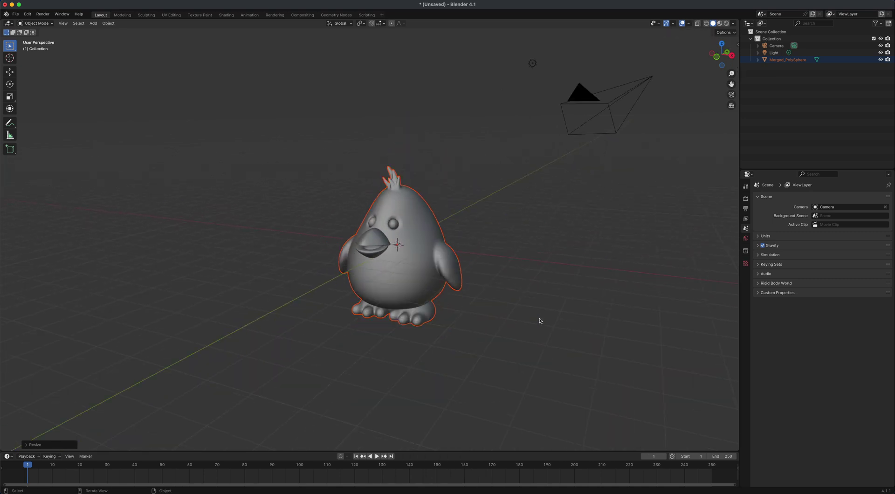
pyautogui.moveTo(536, 320)
pyautogui.keyDown('shift'); pyautogui.mouseDown(button='middle')
pyautogui.moveTo(532, 303)
pyautogui.moveTo(527, 312)
pyautogui.mouseUp(button='middle'); pyautogui.keyUp('shift')
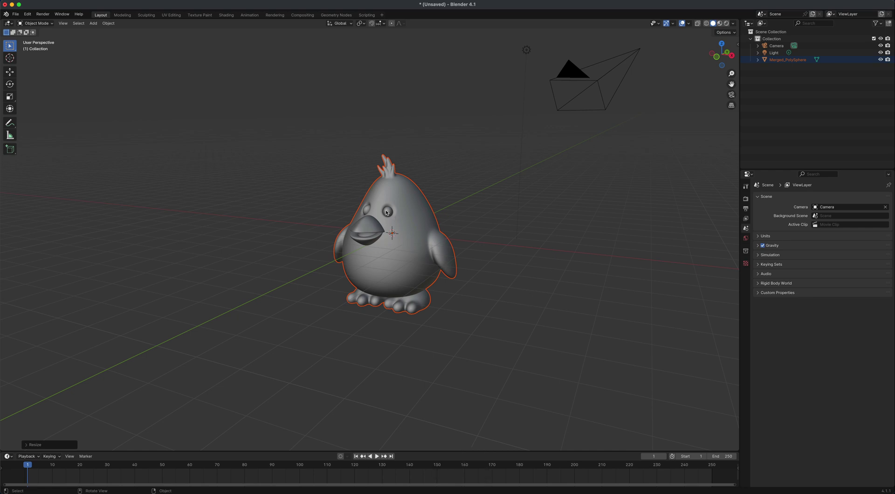
pyautogui.press('alt')
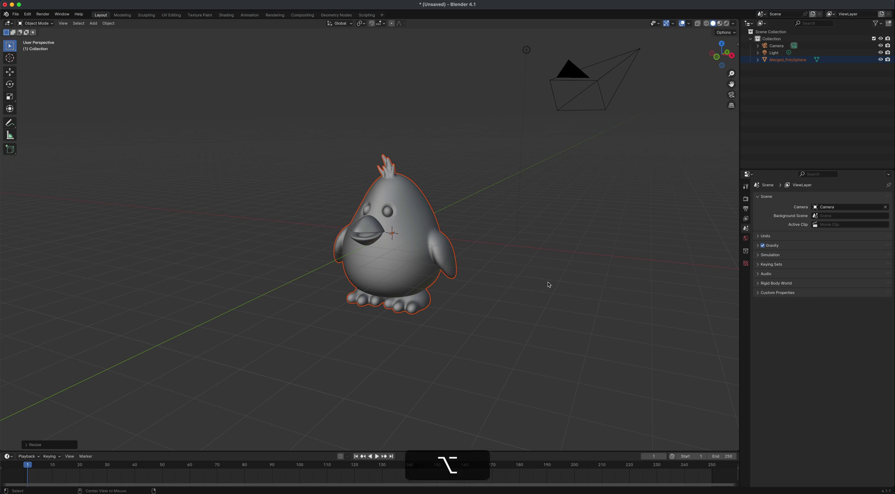
pyautogui.keyDown('alt'); pyautogui.moveTo(548, 284); pyautogui.dragTo(529, 286, button='middle'); pyautogui.keyUp('alt')
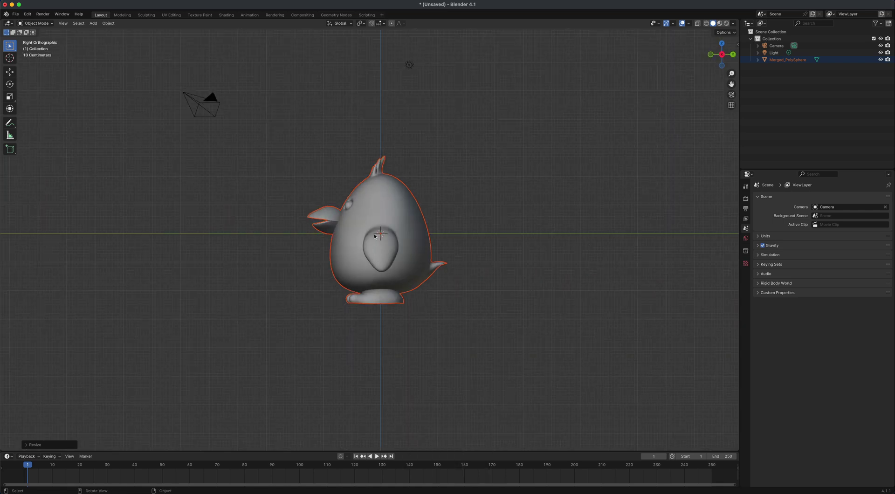
pyautogui.click(10, 73)
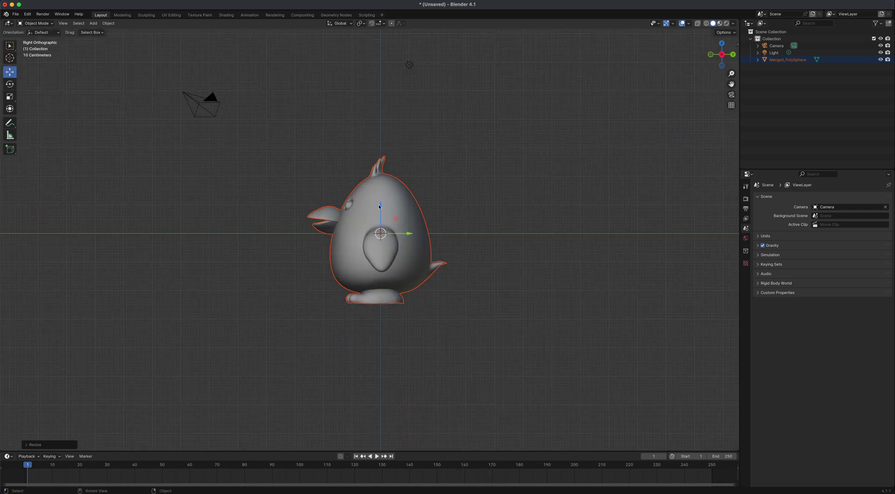
pyautogui.moveTo(380, 206); pyautogui.dragTo(383, 134)
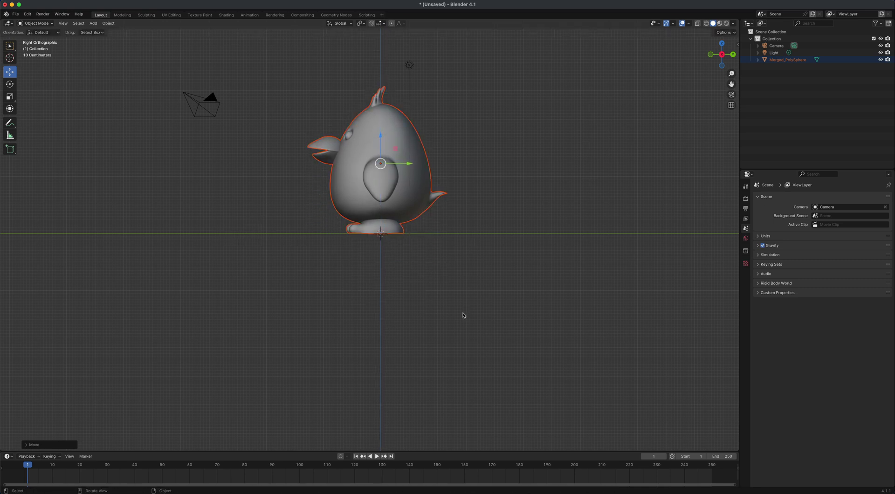
# Rename the color attribute of the Merged_PolySphere mesh to VColor.
pyautogui.moveTo(438, 276); pyautogui.dragTo(503, 299, button='middle')
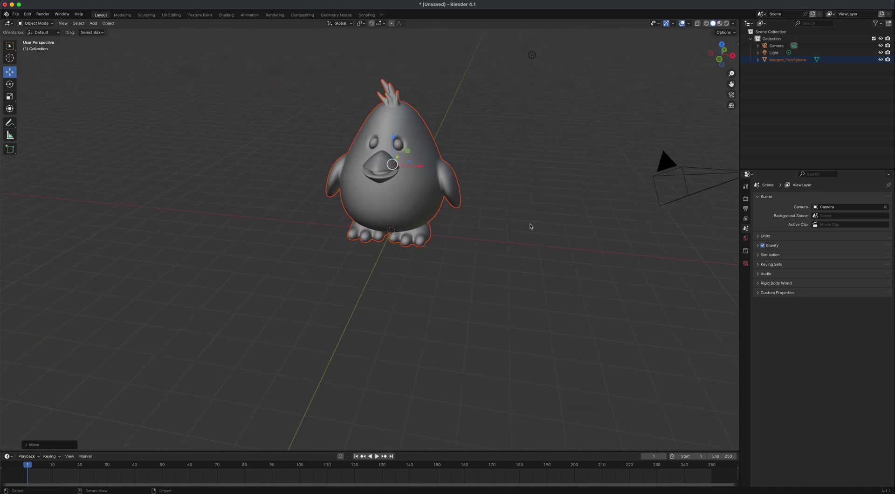
pyautogui.keyDown('shift'); pyautogui.moveTo(532, 226); pyautogui.dragTo(466, 313, button='middle'); pyautogui.keyUp('shift')
pyautogui.scroll(1, 486, 307)
pyautogui.click(466, 313)
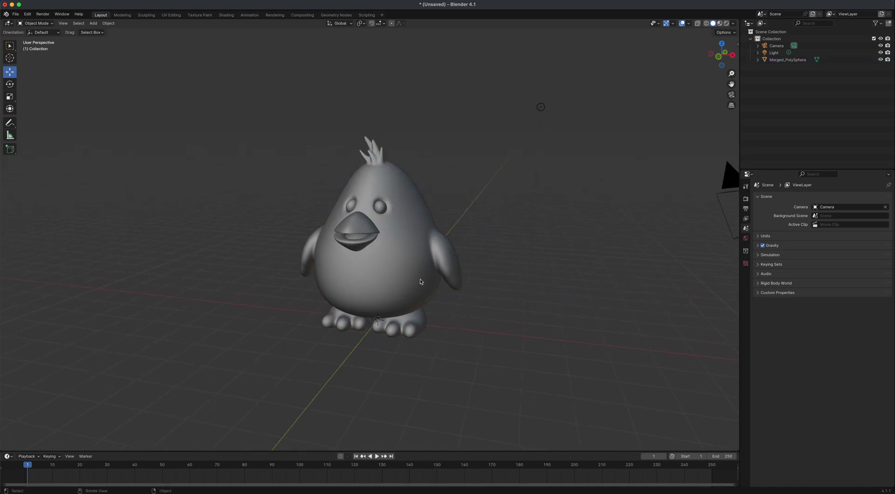
pyautogui.click(410, 238)
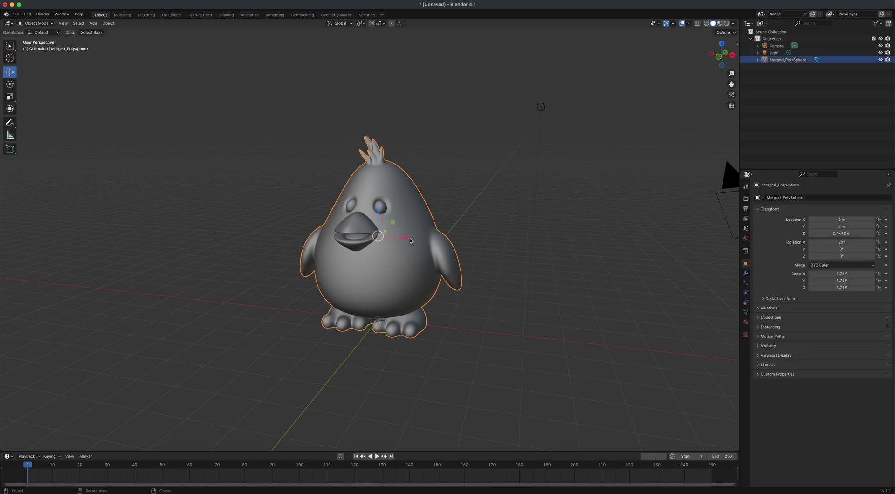
pyautogui.click(747, 313)
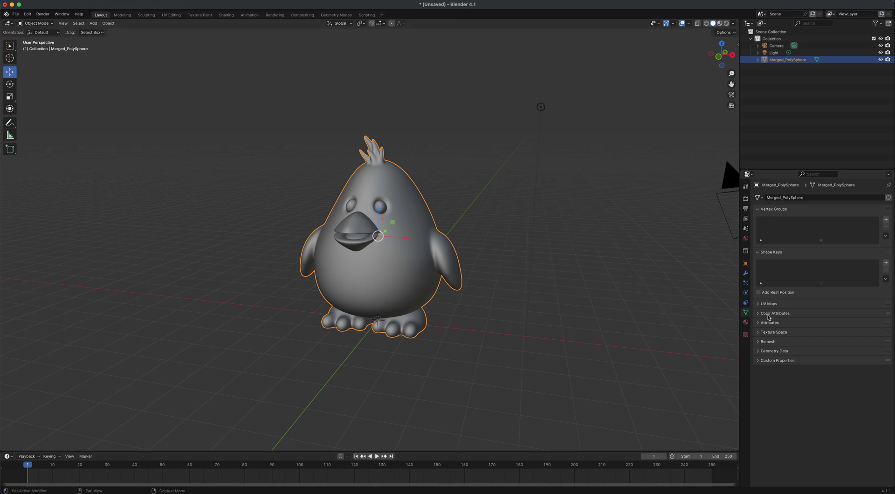
pyautogui.click(769, 315)
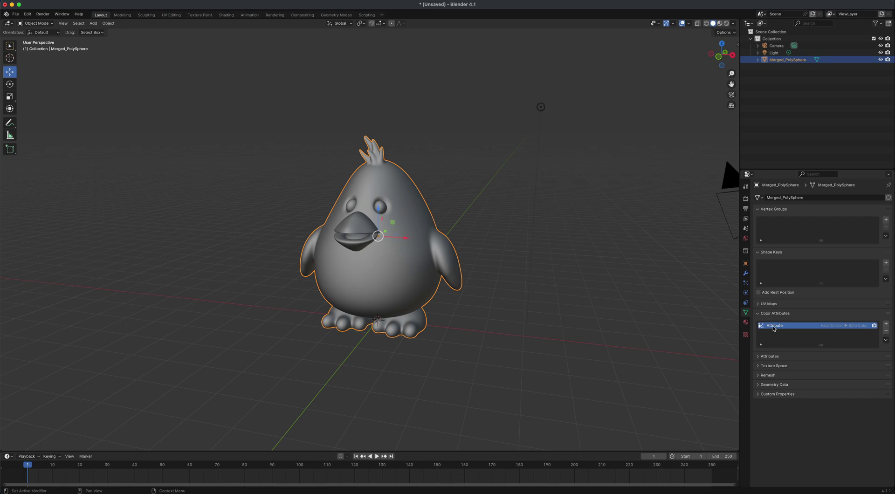
pyautogui.doubleClick(774, 326)
pyautogui.write('VColor')
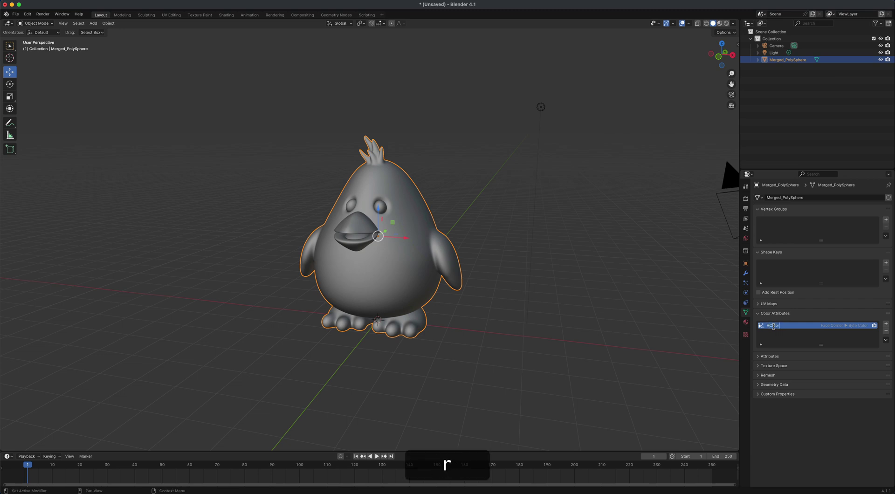
pyautogui.press('Return')
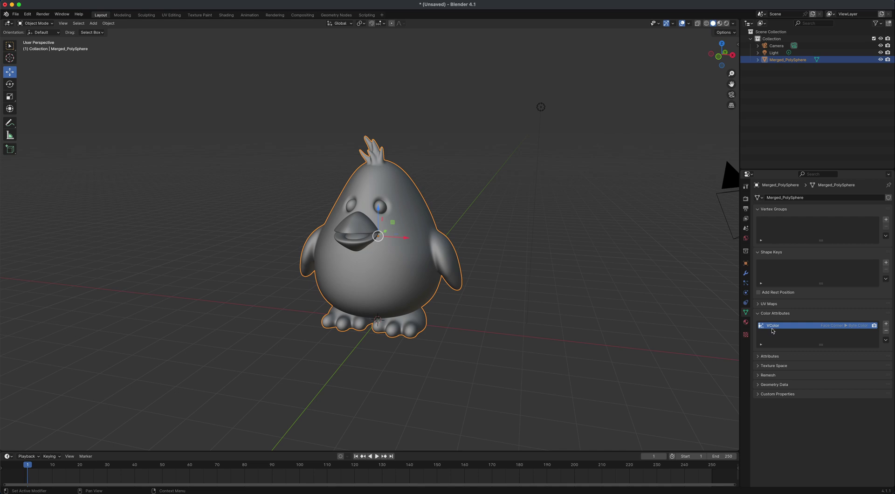
# Display the penguin in Material Preview shading and switch to the Shading workspace, viewing the model from the front.
pyautogui.click(719, 24)
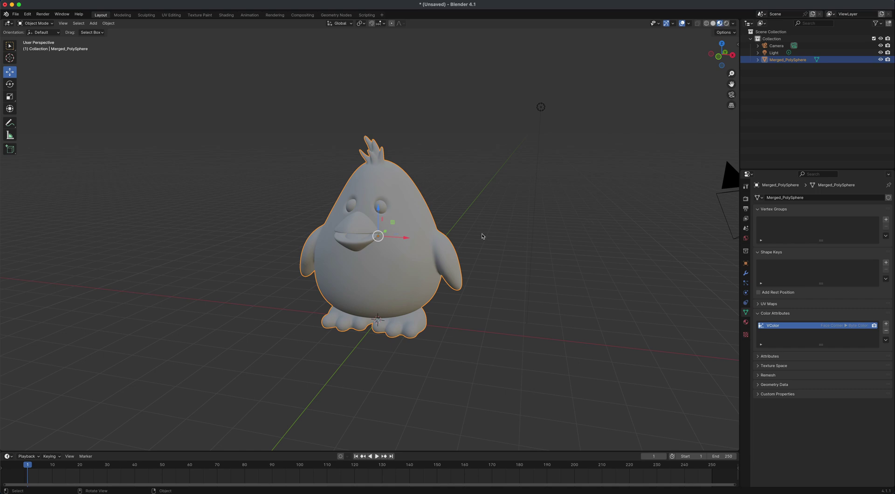
pyautogui.click(226, 15)
pyautogui.scroll(-4, 323, 367)
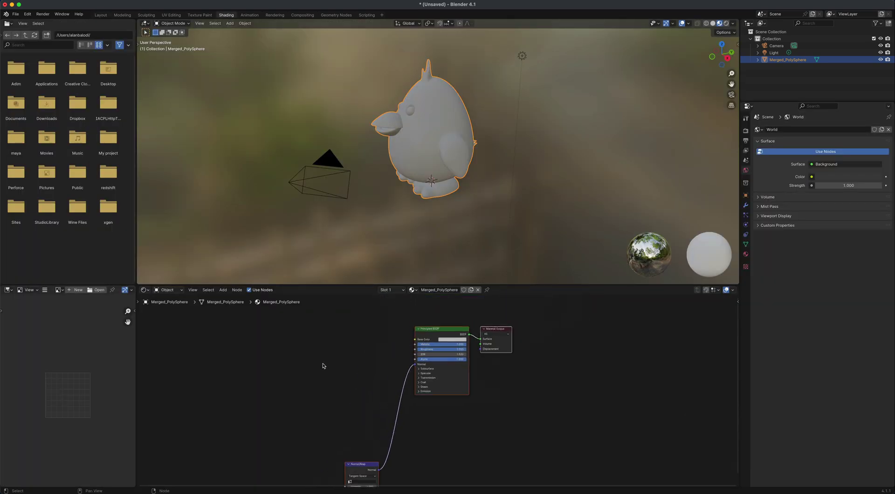
pyautogui.moveTo(356, 387); pyautogui.dragTo(381, 357, button='middle')
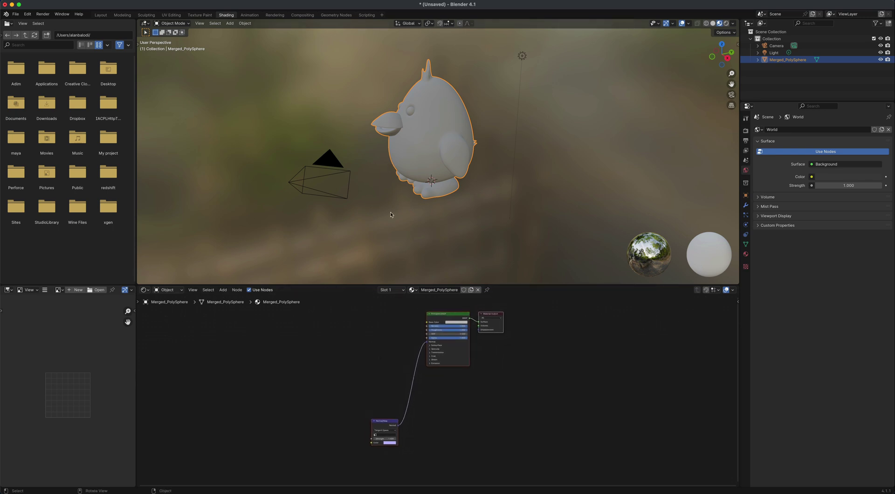
pyautogui.moveTo(391, 213); pyautogui.dragTo(426, 217, button='middle')
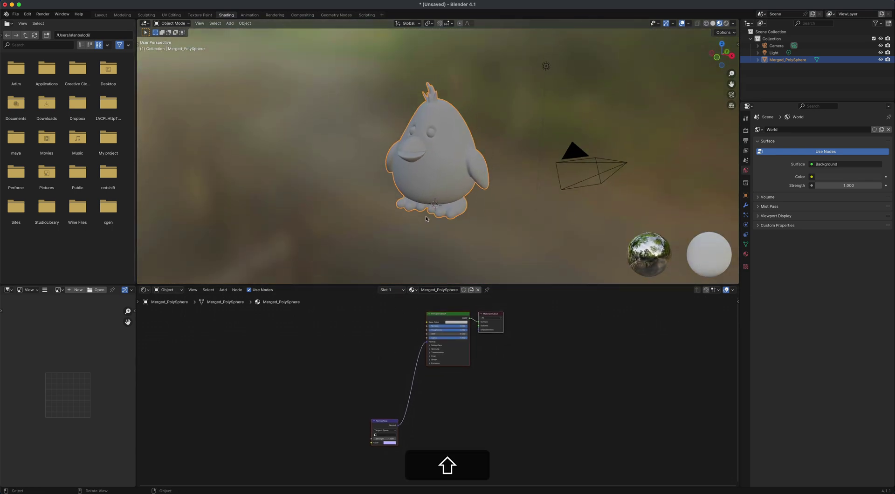
pyautogui.scroll(2, 426, 219)
pyautogui.moveTo(364, 217); pyautogui.dragTo(386, 219, button='middle')
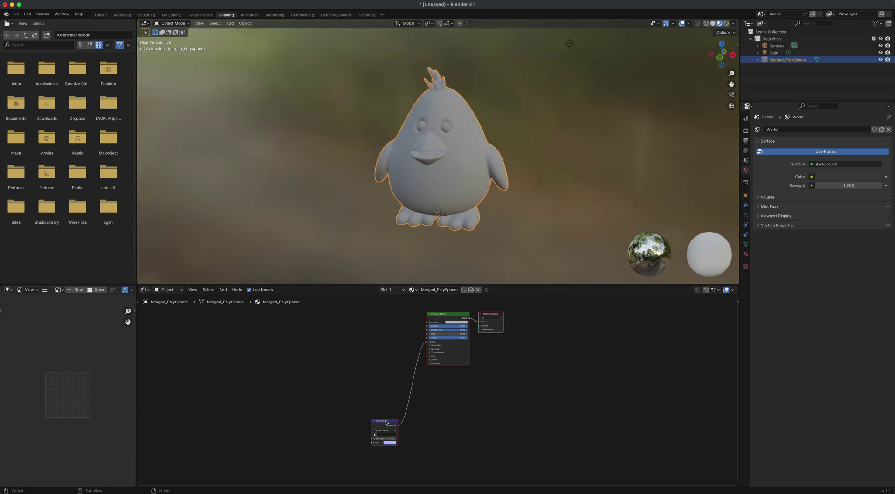
# Delete the Normal Map node connected to the Principled BSDF in the penguin's material.
pyautogui.moveTo(387, 422); pyautogui.dragTo(383, 351)
pyautogui.scroll(3, 392, 332)
pyautogui.keyDown('shift'); pyautogui.moveTo(390, 322); pyautogui.dragTo(397, 384, button='middle'); pyautogui.keyUp('shift')
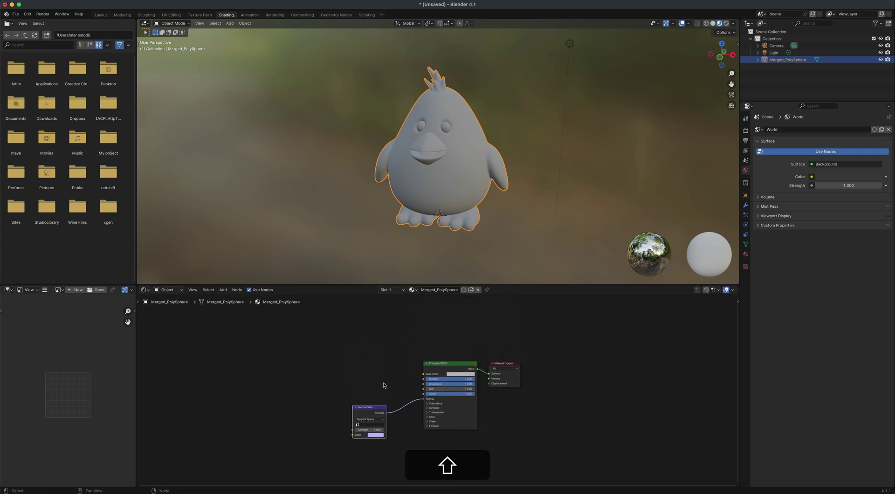
pyautogui.press('Delete')
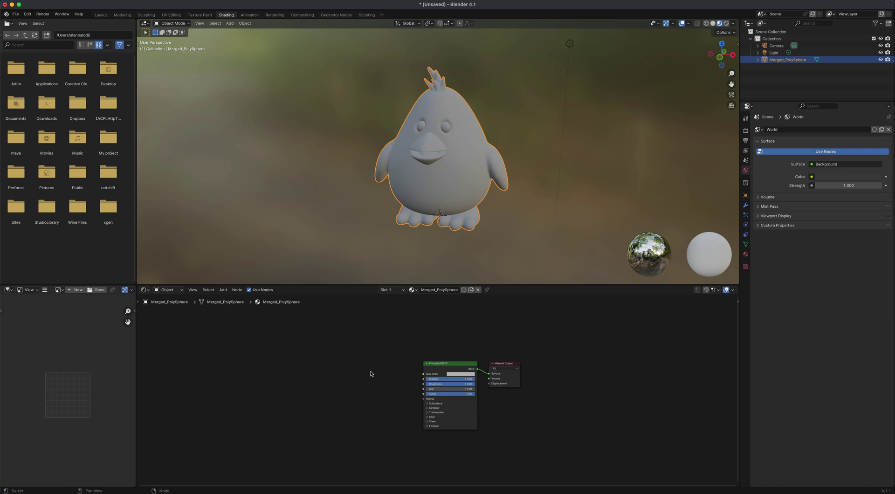
# Add an Attribute node to the penguin's material and connect its Color output to the Principled BSDF's Base Color.
pyautogui.hotkey('shift', 'a')
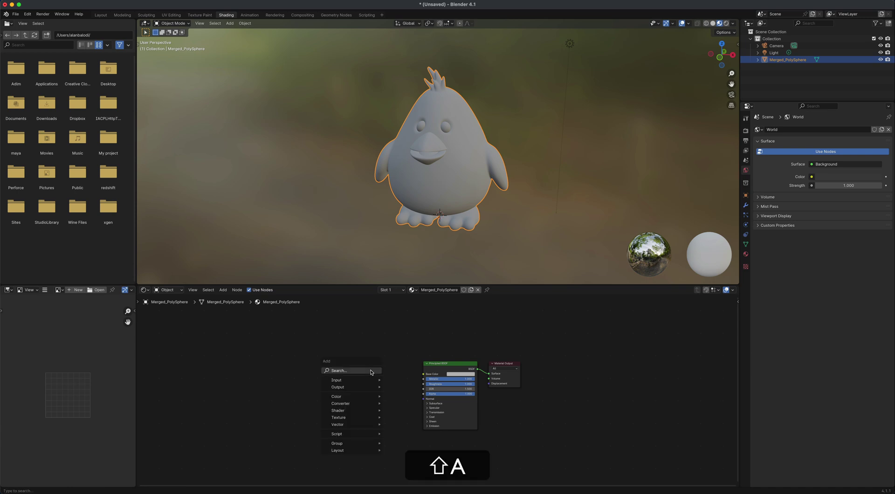
pyautogui.click(348, 372)
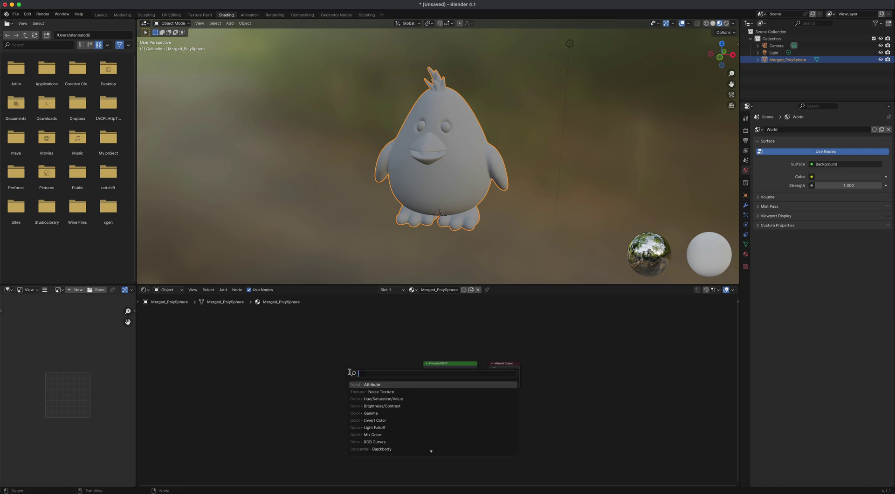
pyautogui.click(377, 384)
pyautogui.moveTo(386, 388); pyautogui.dragTo(415, 367)
pyautogui.scroll(5, 402, 416)
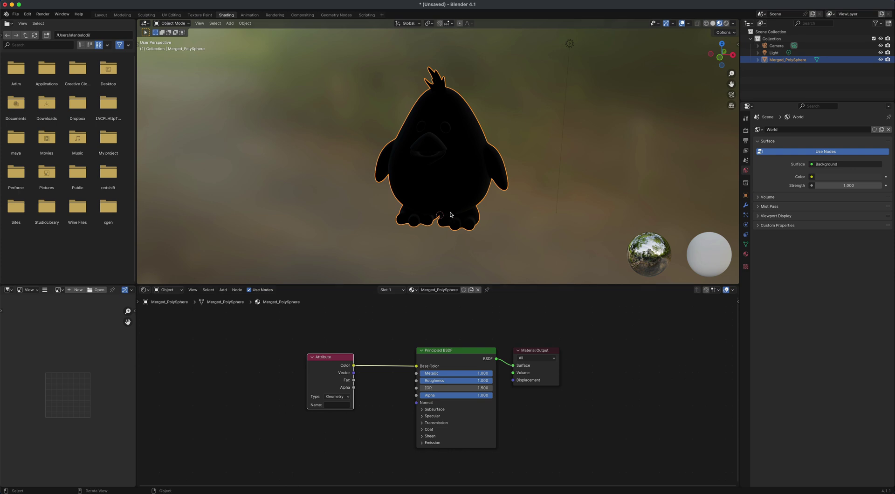
# Set the Attribute node's name to VColor so it reads the mesh's color attribute.
pyautogui.scroll(1, 435, 202)
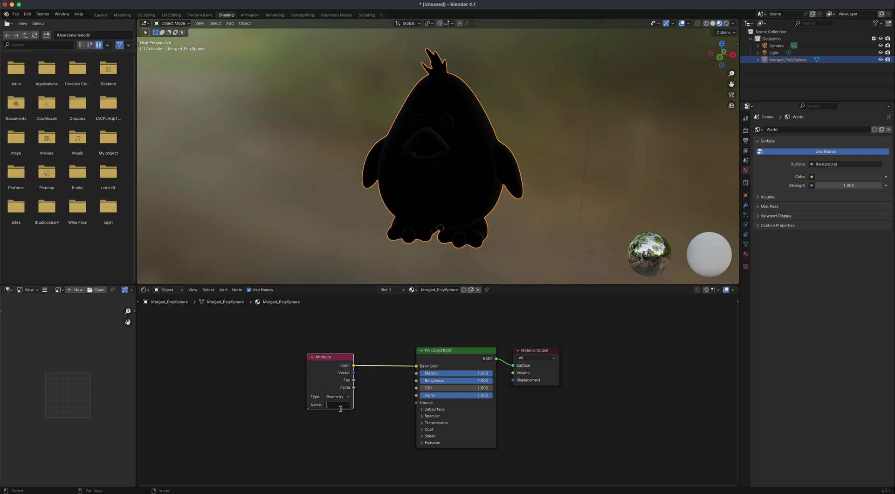
pyautogui.write('VColor')
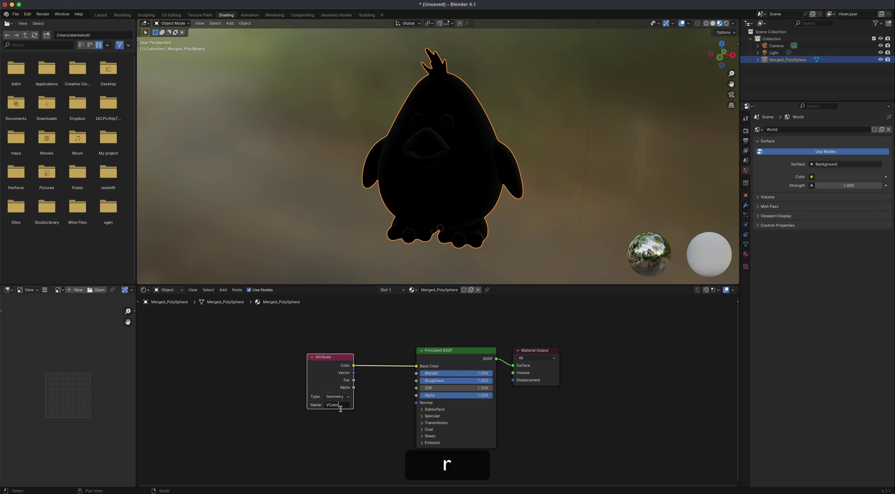
pyautogui.press('Return')
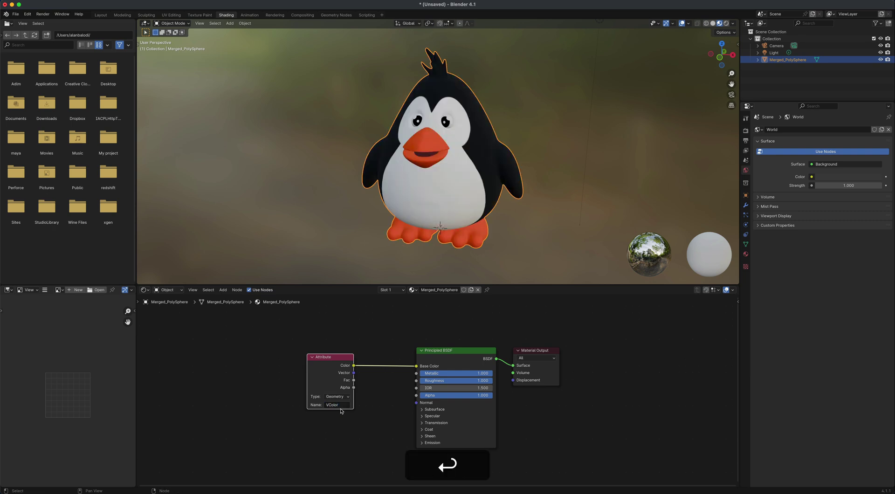
# Test the Principled BSDF's roughness at 1.000 and check the penguin's surface from a slight angle.
pyautogui.moveTo(317, 194); pyautogui.dragTo(303, 196, button='middle')
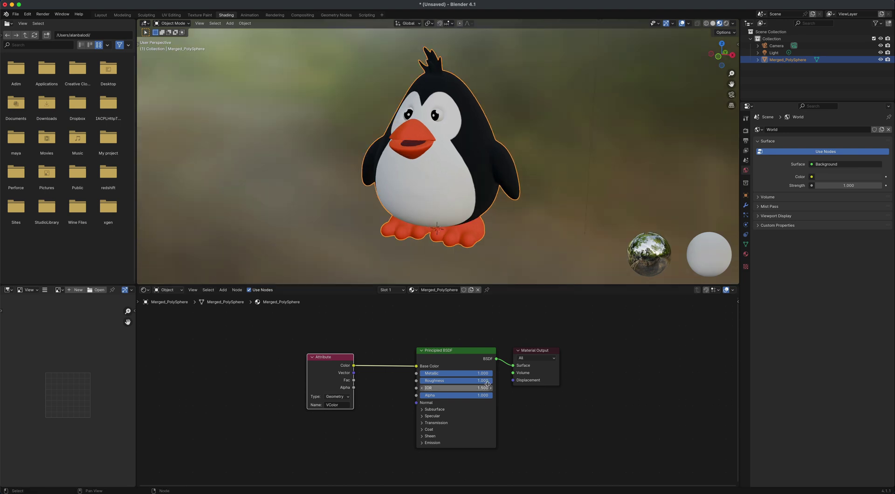
pyautogui.moveTo(457, 381); pyautogui.dragTo(494, 381)
pyautogui.moveTo(317, 188)
pyautogui.mouseDown(button='middle')
pyautogui.moveTo(340, 185)
pyautogui.moveTo(327, 183)
pyautogui.mouseUp(button='middle')
pyautogui.moveTo(449, 147); pyautogui.dragTo(461, 172, button='middle')
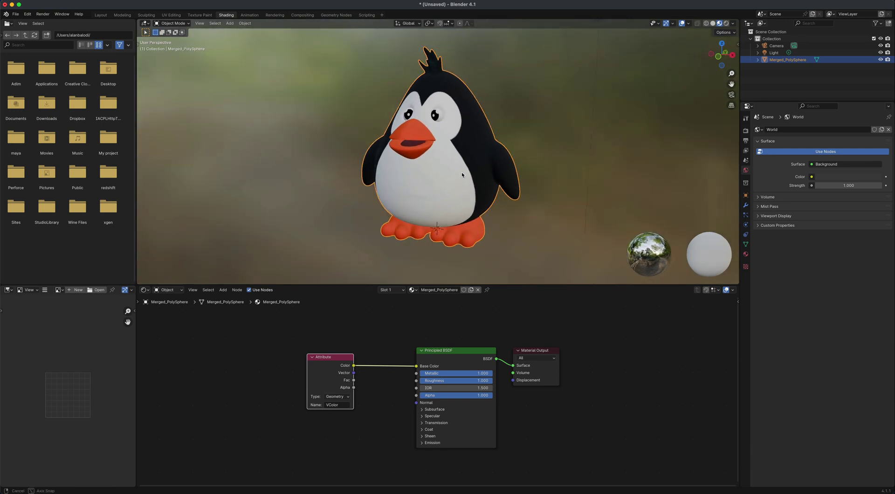
# Return to the Layout workspace, deselect the penguin and inspect its vertex colors from several angles.
pyautogui.click(101, 15)
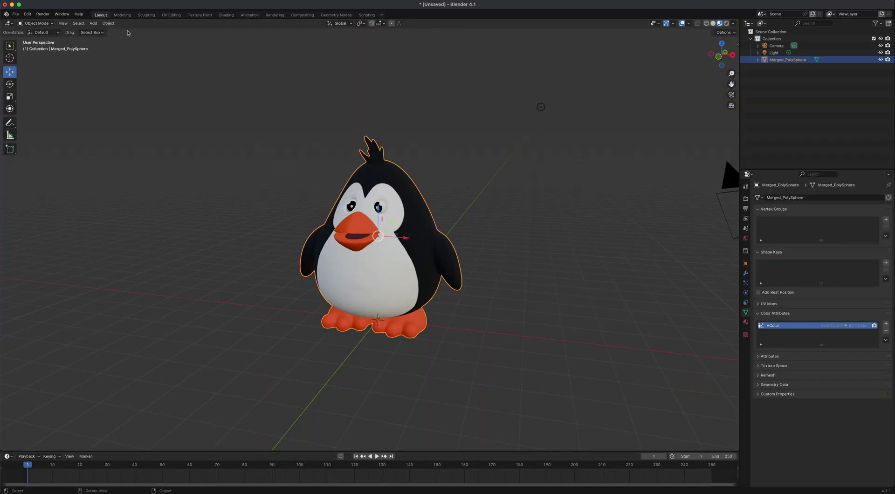
pyautogui.click(527, 291)
pyautogui.moveTo(527, 293); pyautogui.dragTo(588, 287, button='middle')
pyautogui.scroll(2, 534, 293)
pyautogui.moveTo(532, 293)
pyautogui.mouseDown(button='middle')
pyautogui.moveTo(523, 289)
pyautogui.moveTo(547, 294)
pyautogui.mouseUp(button='middle')
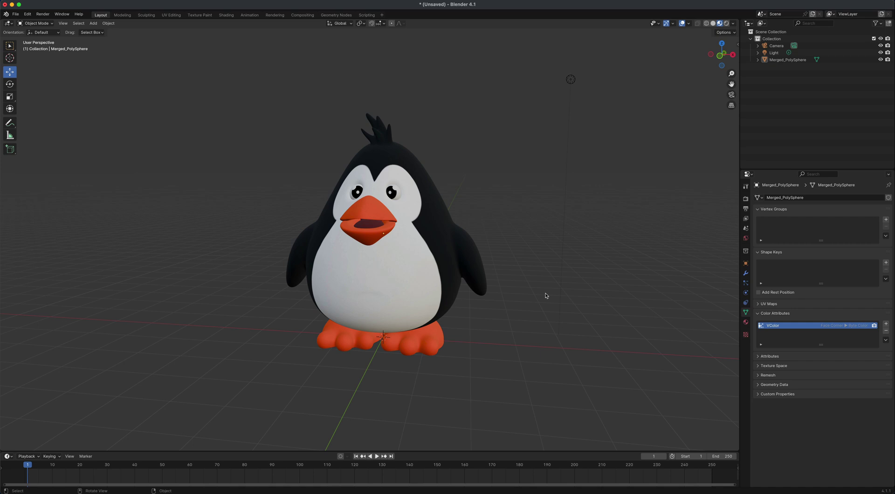
pyautogui.moveTo(278, 351); pyautogui.dragTo(493, 354, button='middle')
pyautogui.moveTo(512, 282)
pyautogui.mouseDown(button='middle')
pyautogui.moveTo(588, 287)
pyautogui.moveTo(525, 285)
pyautogui.mouseUp(button='middle')
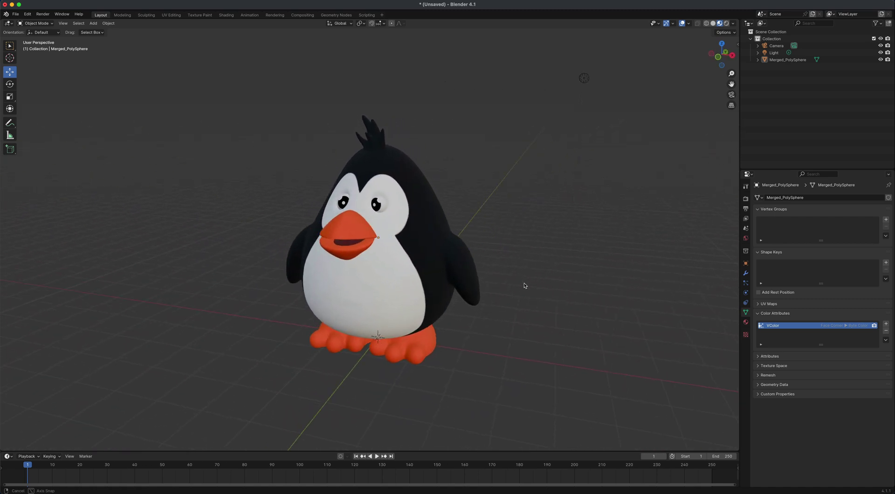